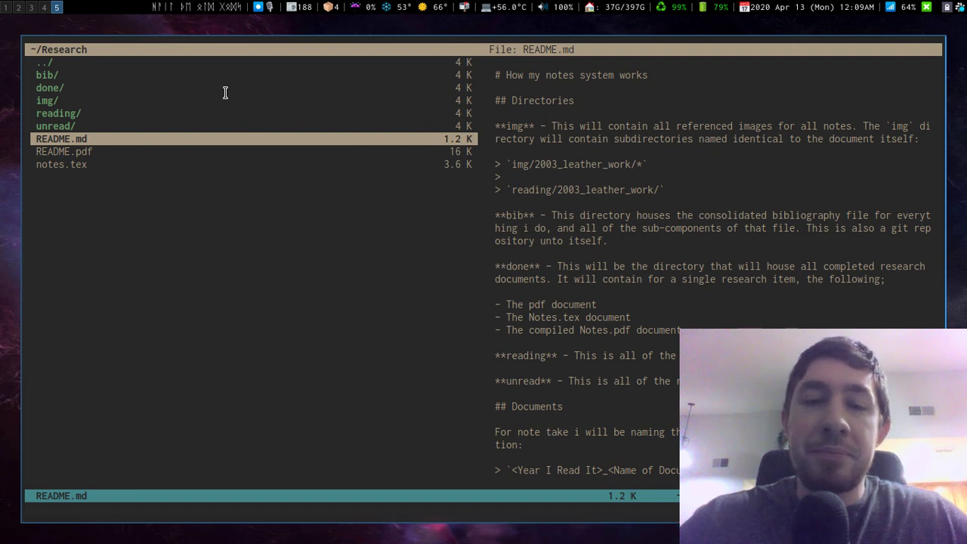
Delete the Mendeley folder from ~/Documents
key(h)
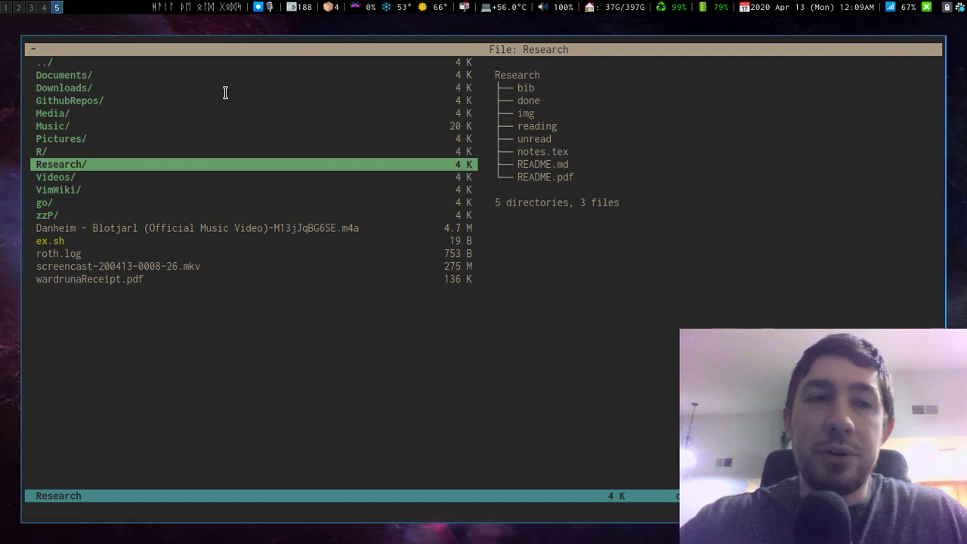
key(k)
key(k)
key(k)
key(k)
key(k)
key(k)
key(k)
key(k)
key(j)
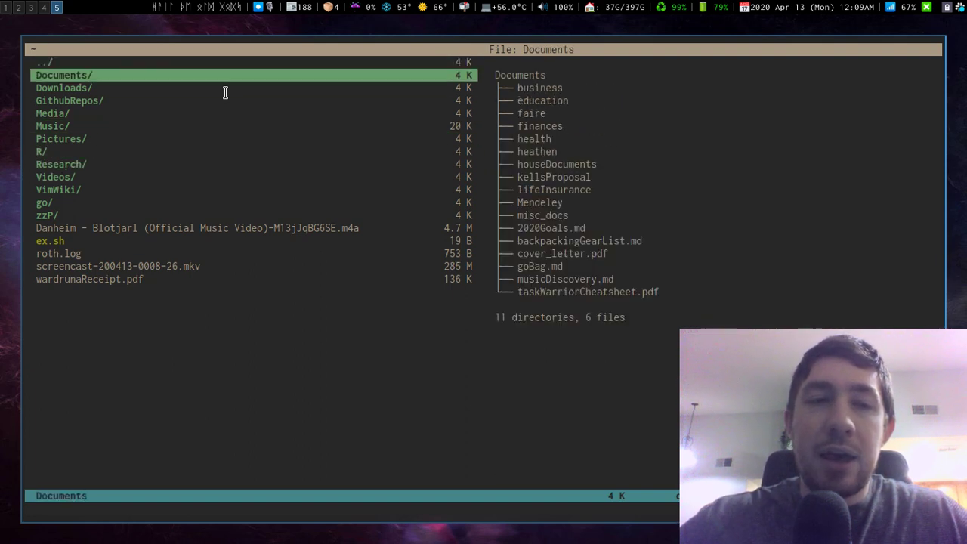
key(l)
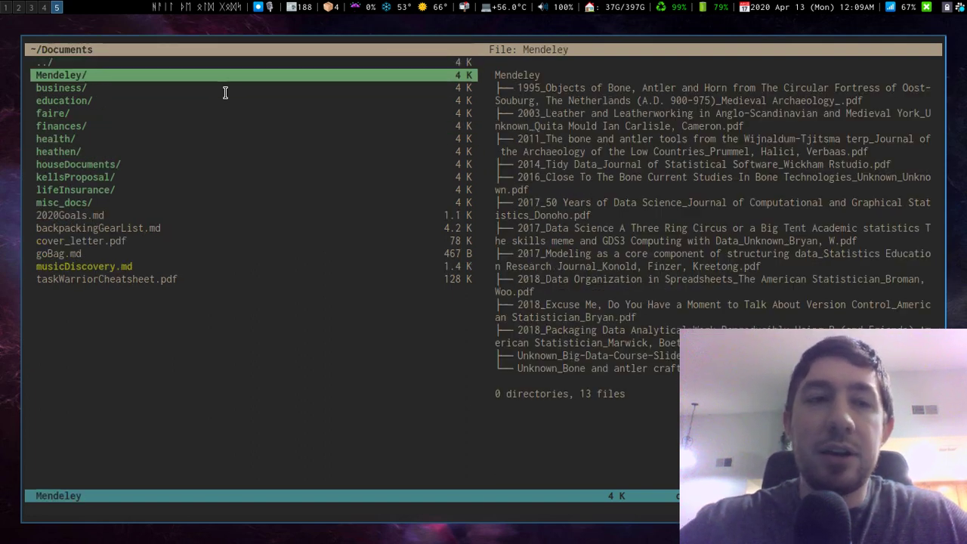
key(D)
key(D)
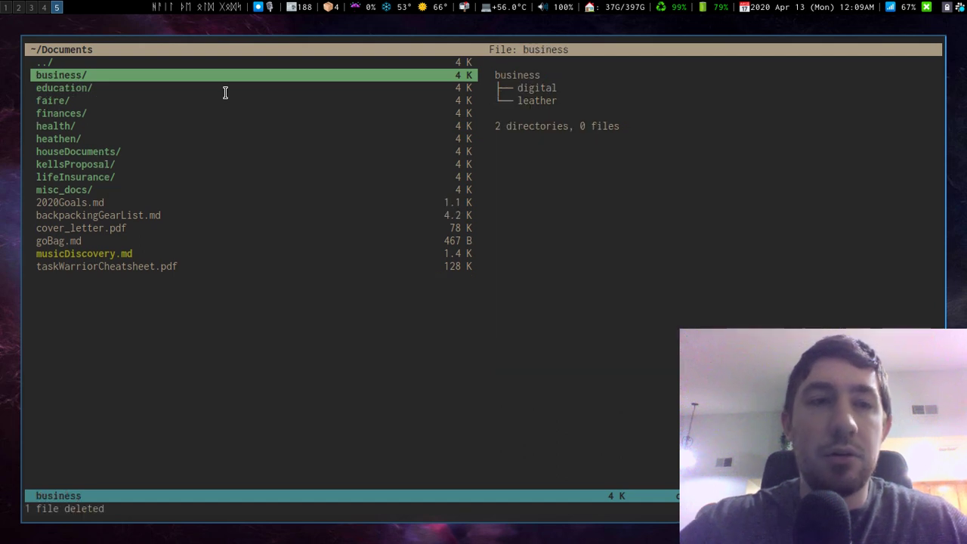
Go back to the ~/Research folder to preview its README.md
key(j)
key(j)
key(j)
key(j)
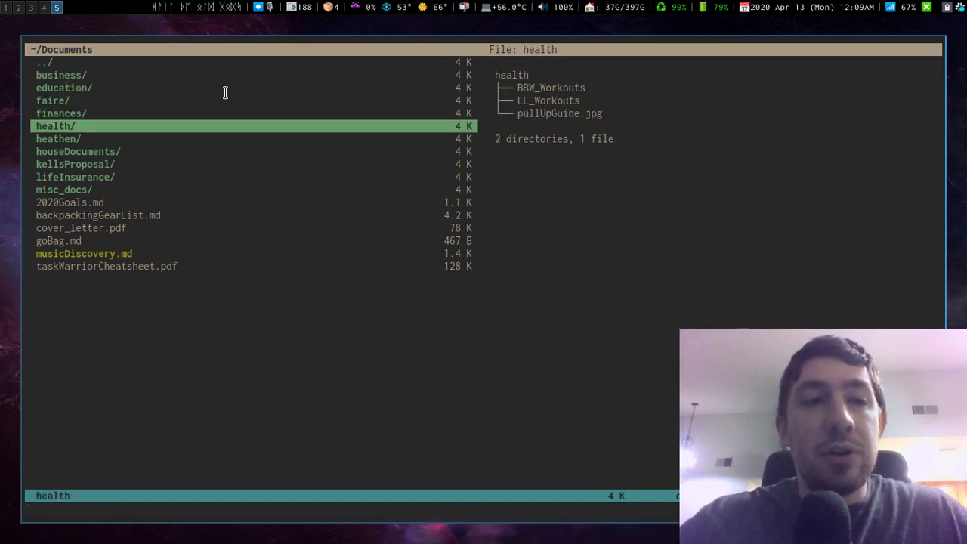
key(h)
key(j)
key(j)
key(j)
key(j)
key(j)
key(j)
key(j)
key(l)
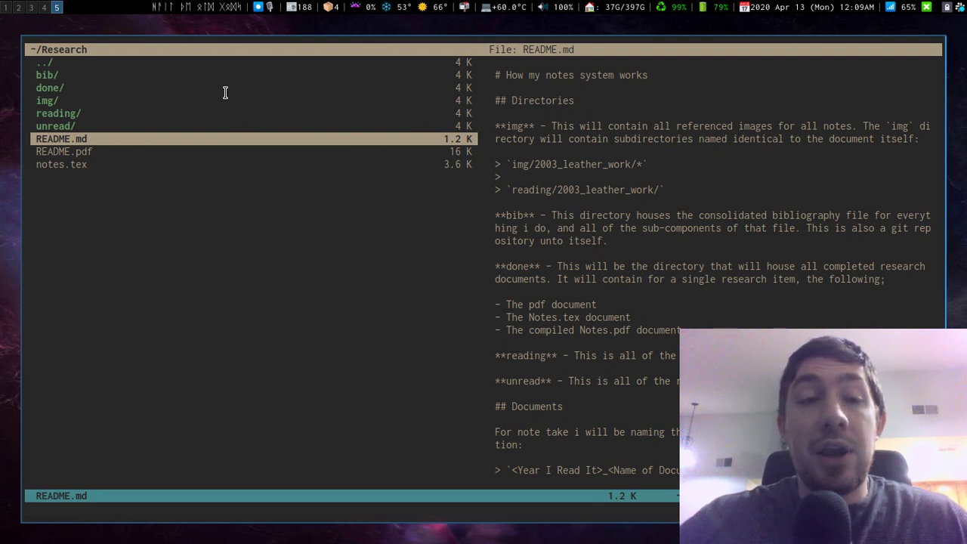
key(k)
key(g)
key(g)
key(j)
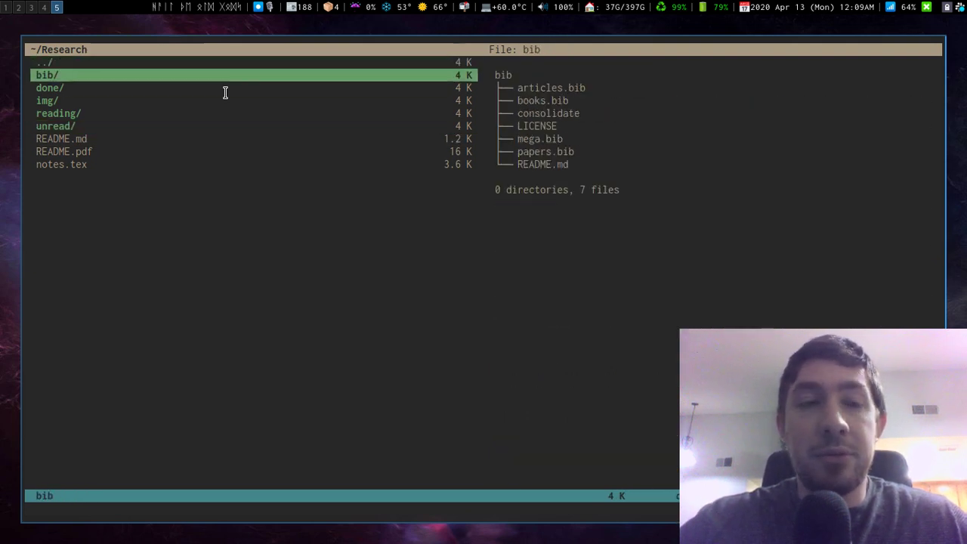
key(l)
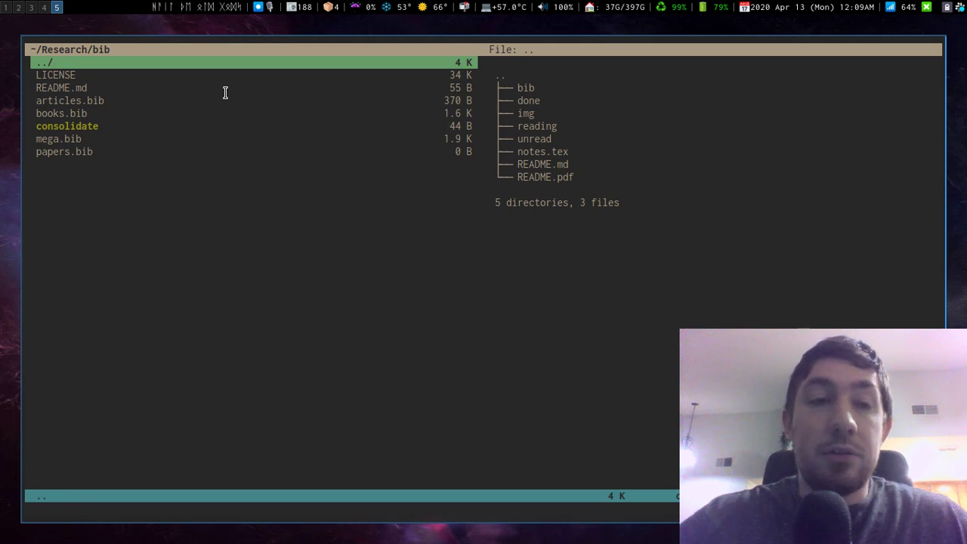
key(j)
key(j)
key(j)
key(j)
key(j)
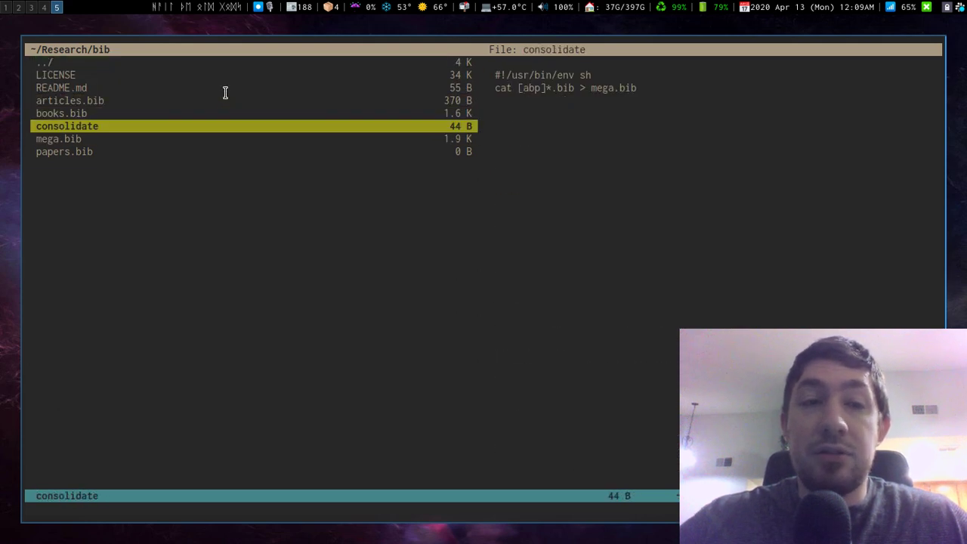
key(k)
key(k)
key(k)
key(j)
key(j)
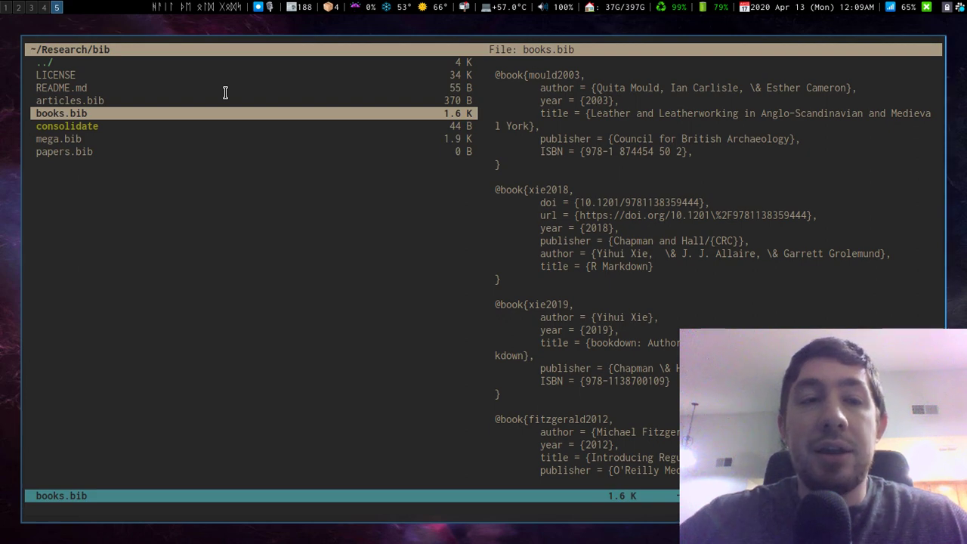
key(k)
key(k)
key(j)
key(j)
key(j)
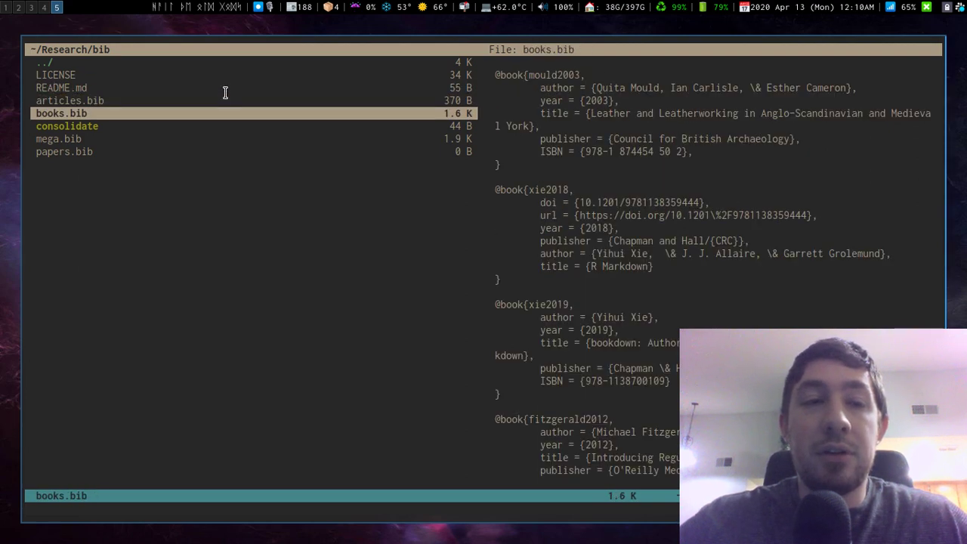
key(j)
key(j)
key(k)
key(k)
key(k)
key(k)
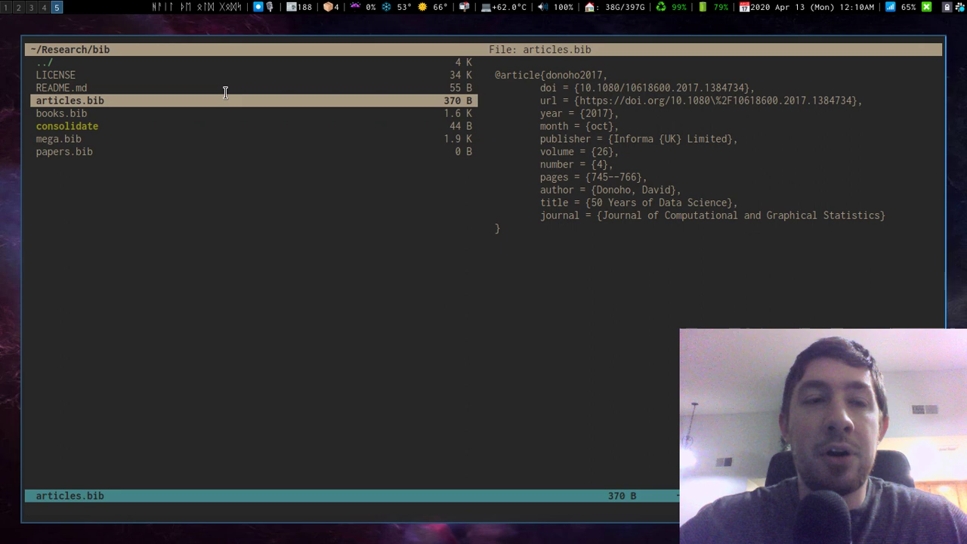
key(j)
key(j)
key(j)
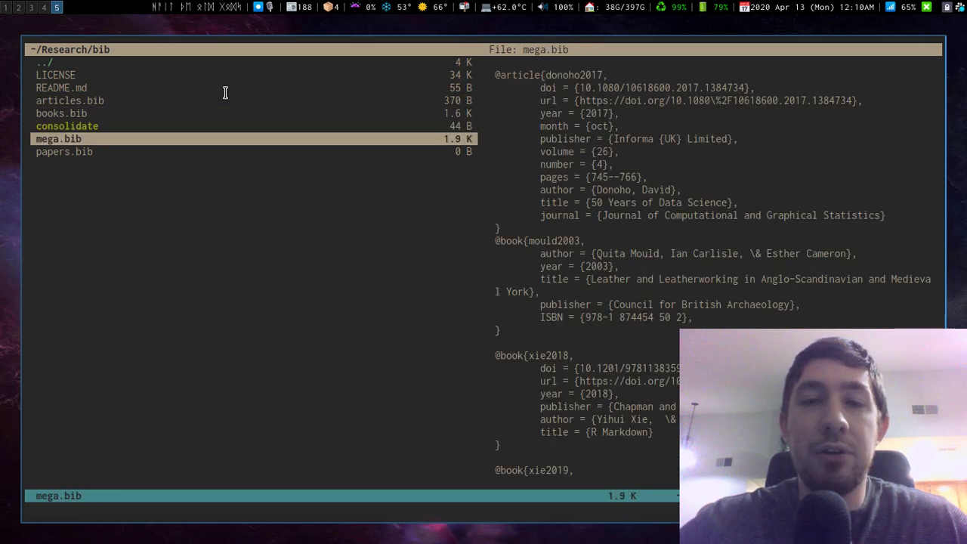
key(h)
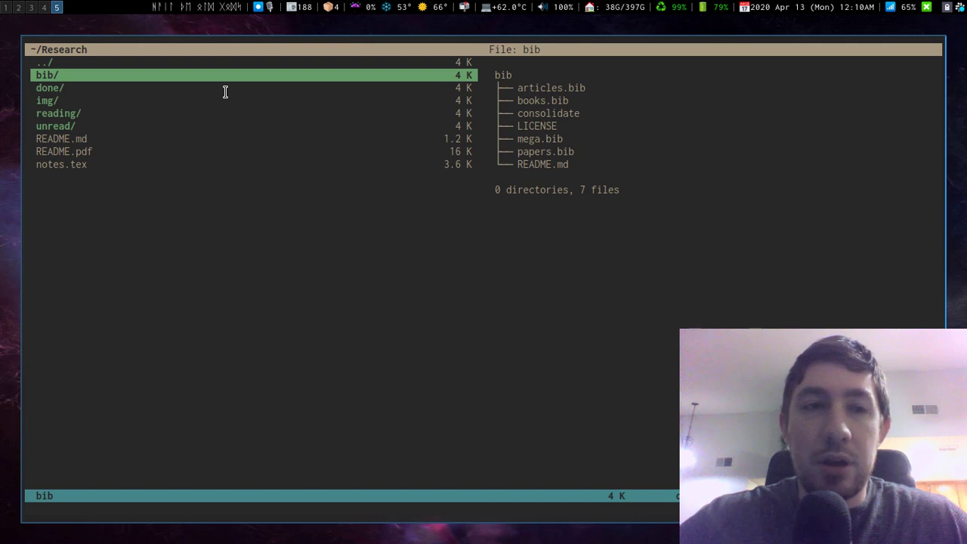
key(l)
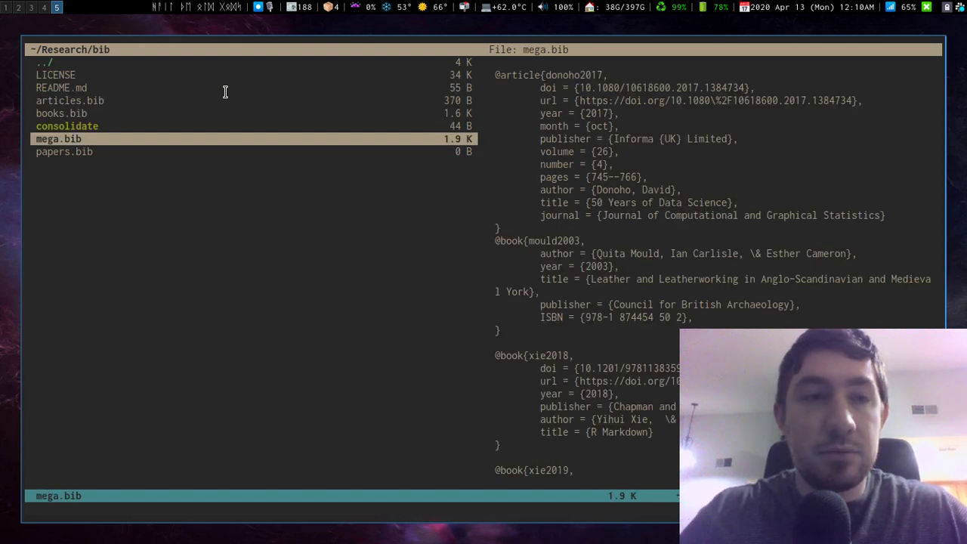
key(h)
key(l)
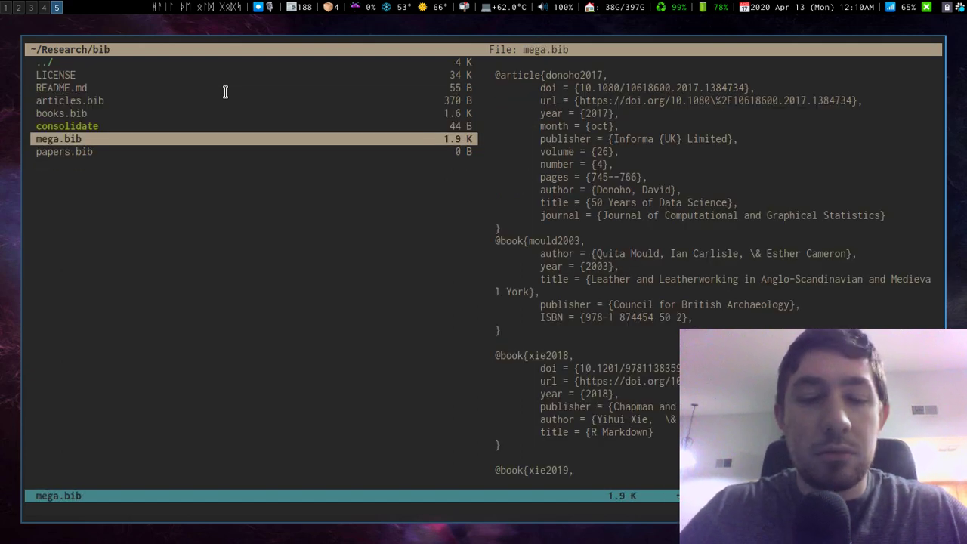
key(h)
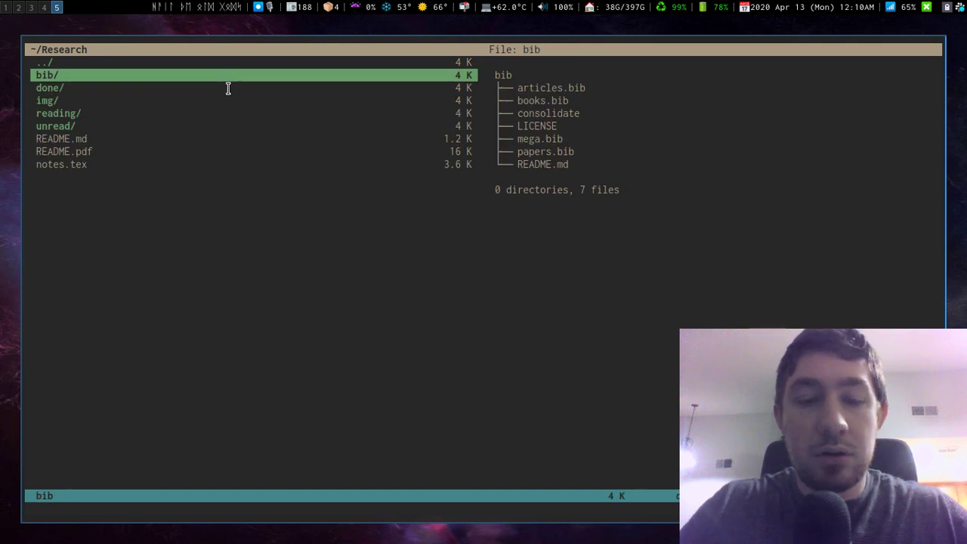
key(super+6)
key(super+Return)
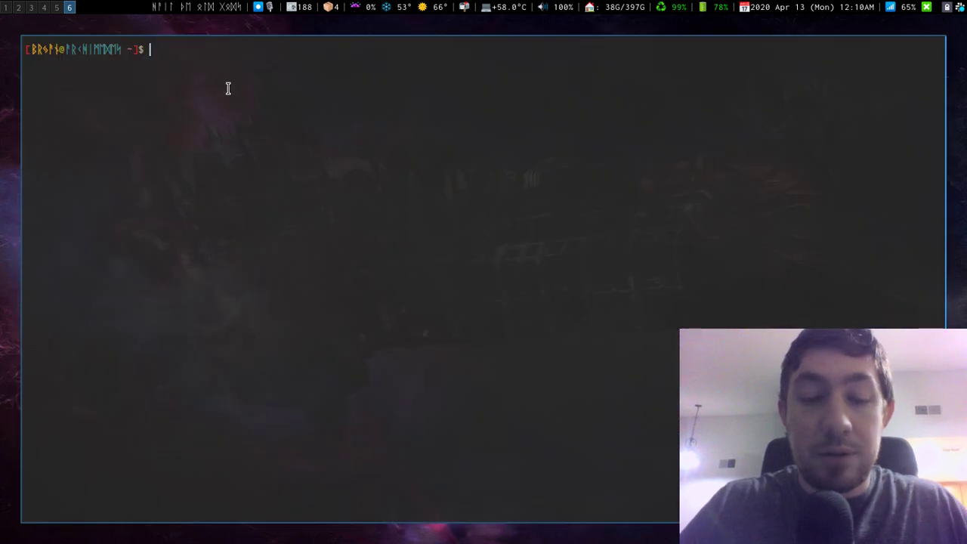
text(echo $BIB)
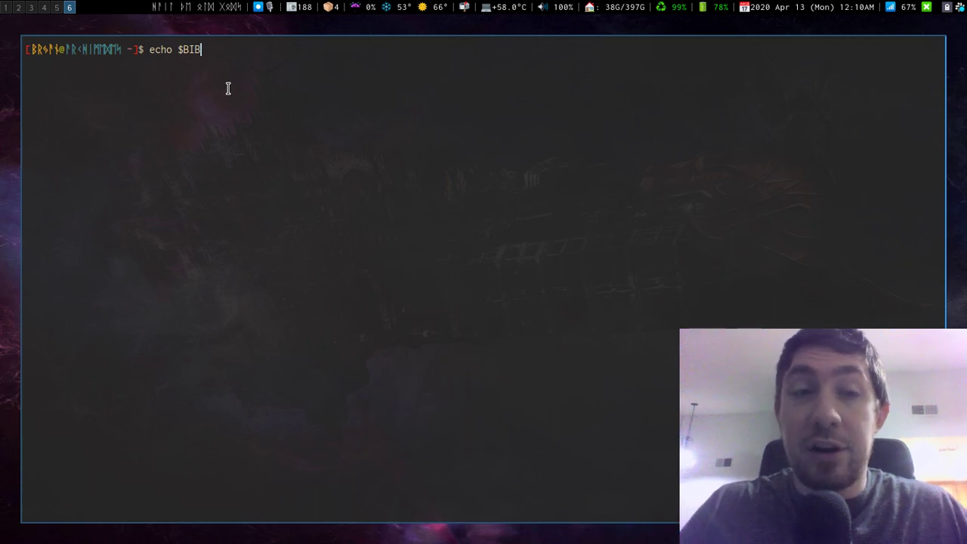
key(Return)
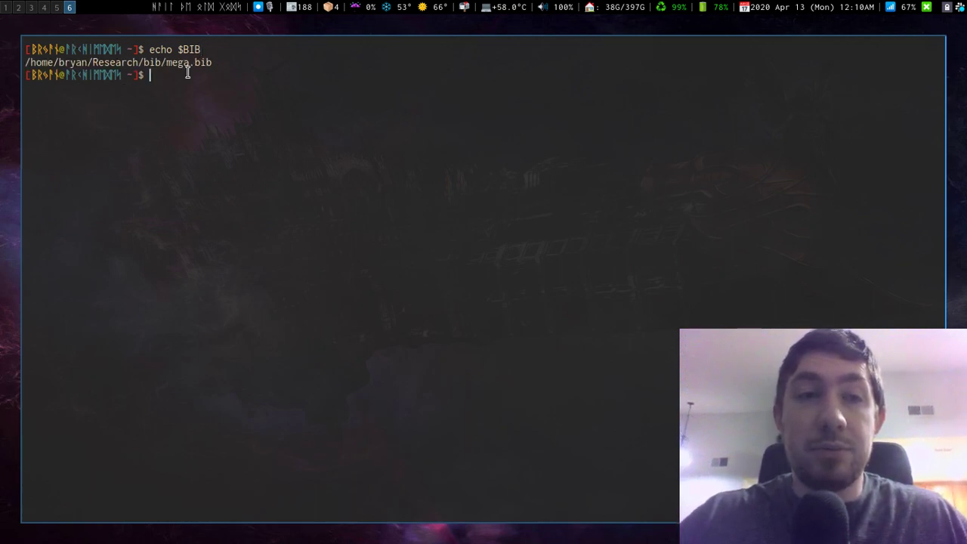
key(ctrl+d)
key(super+5)
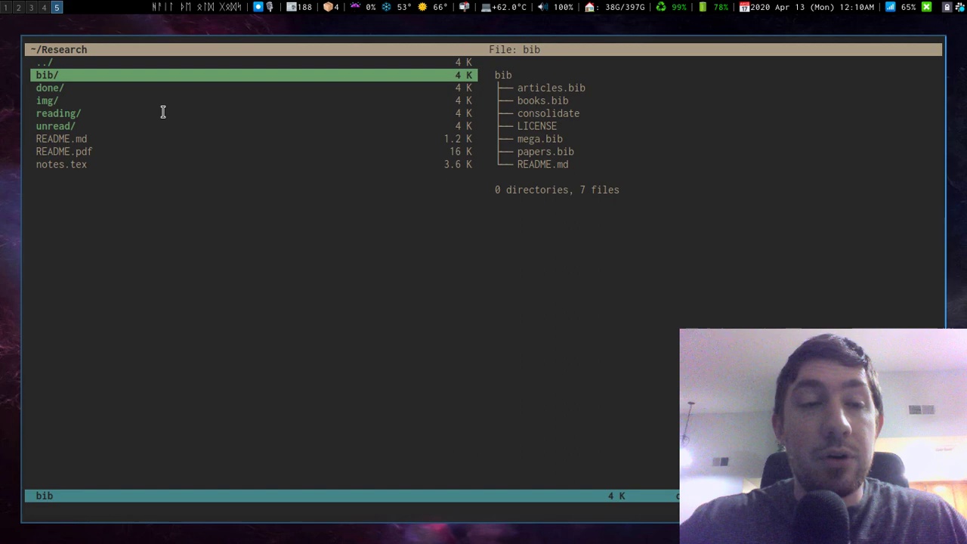
Open README.pdf from ~/Research in Zathura to show the 'How my notes system works' guide
key(j)
key(k)
key(k)
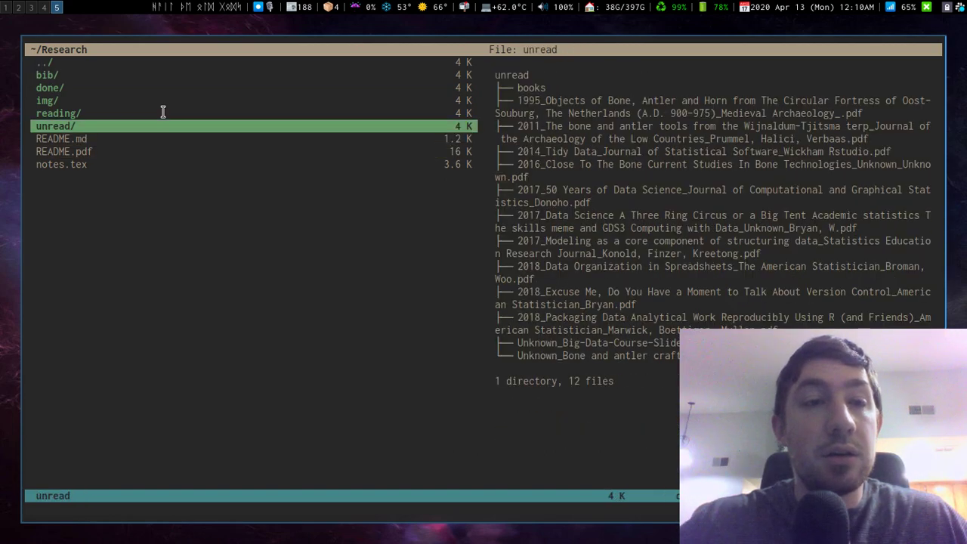
key(j)
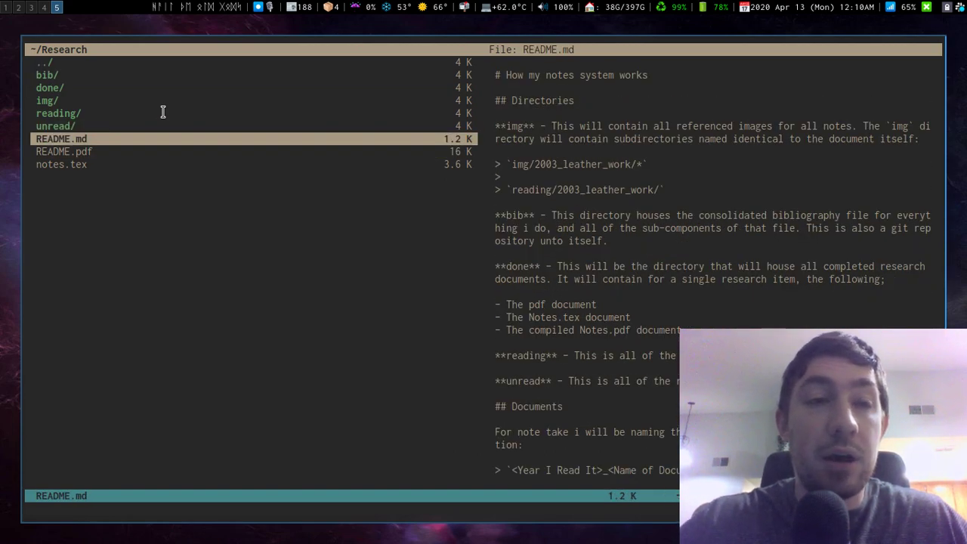
key(j)
key(l)
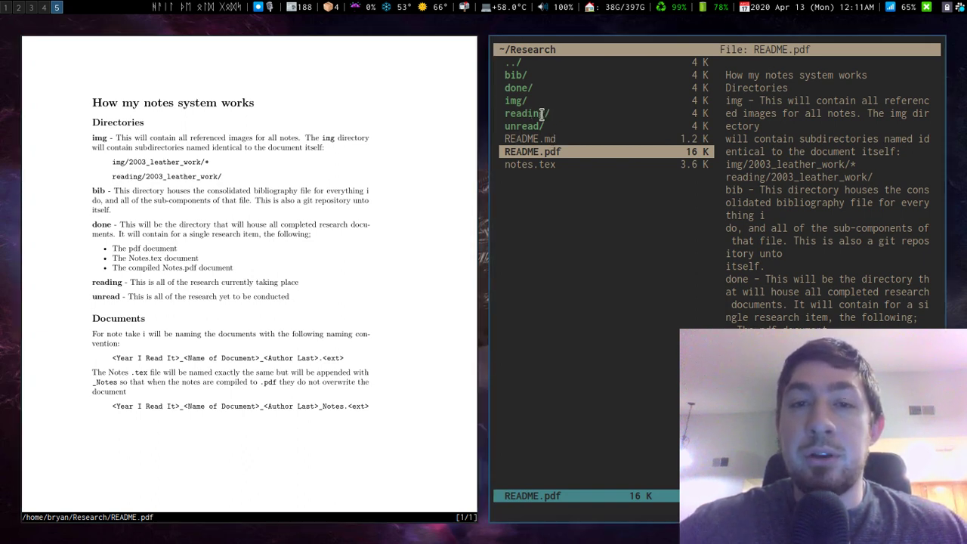
Peek into the unread and reading folders, then enter img to show the Leatherworking subfolder
key(k)
key(k)
key(l)
key(h)
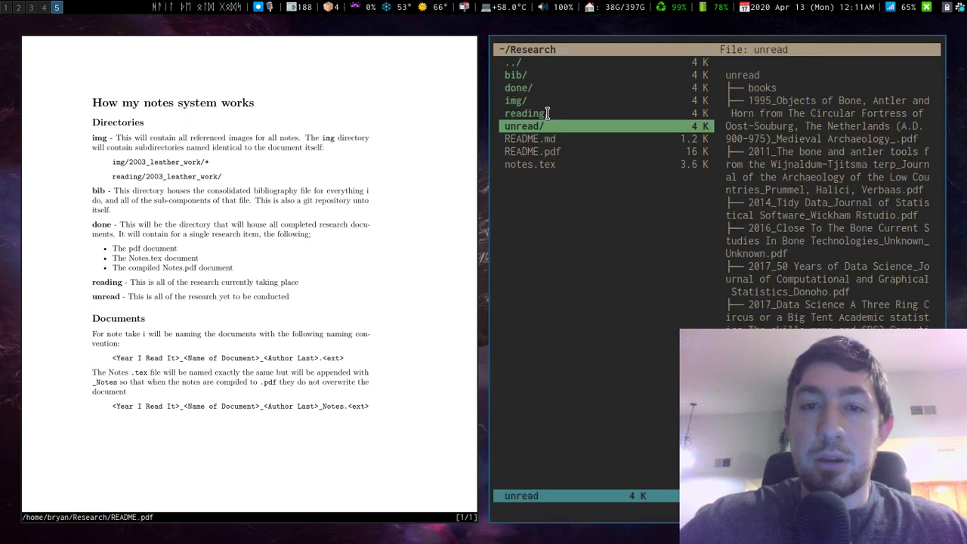
key(k)
key(l)
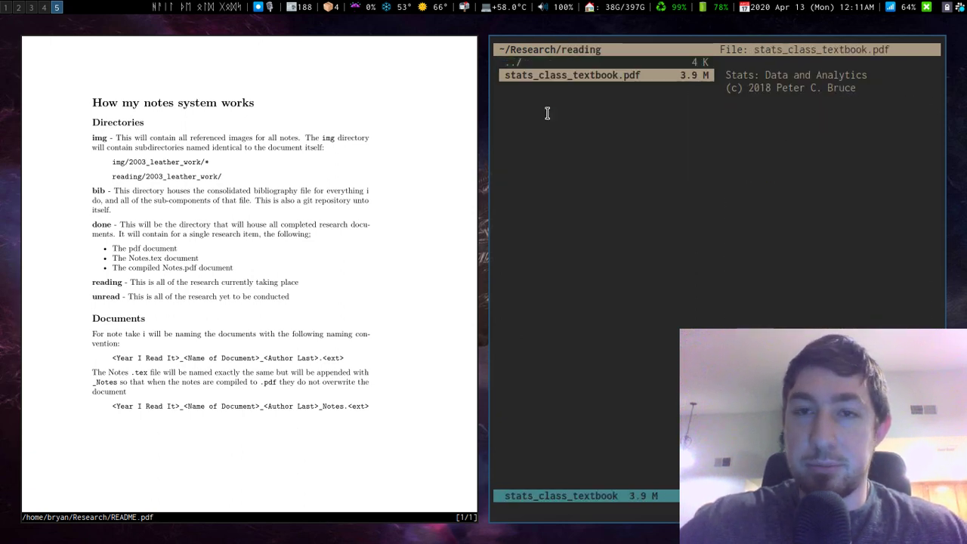
key(h)
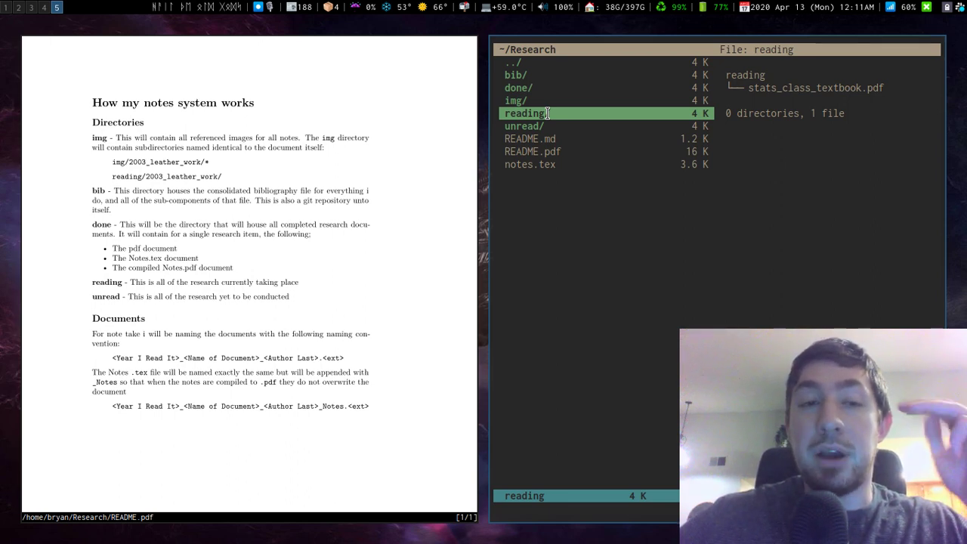
key(k)
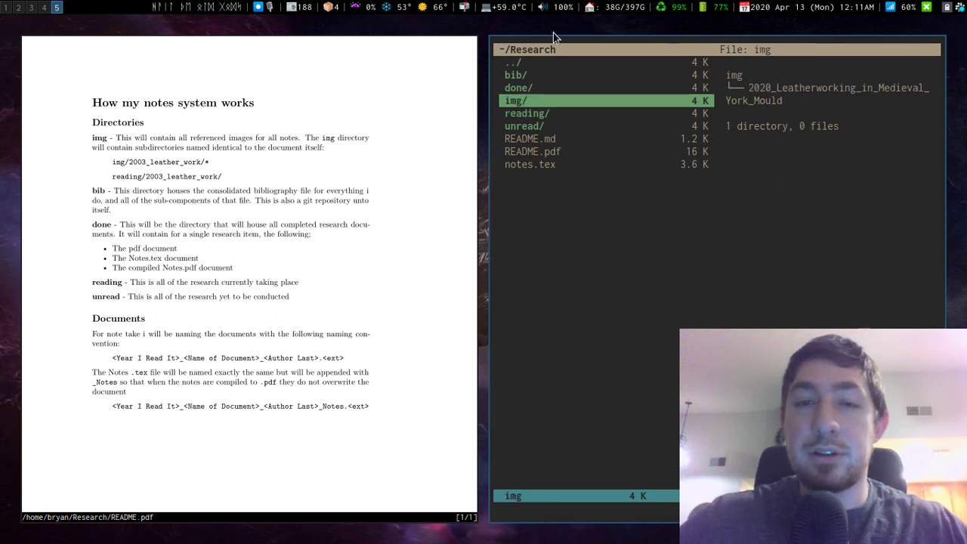
key(l)
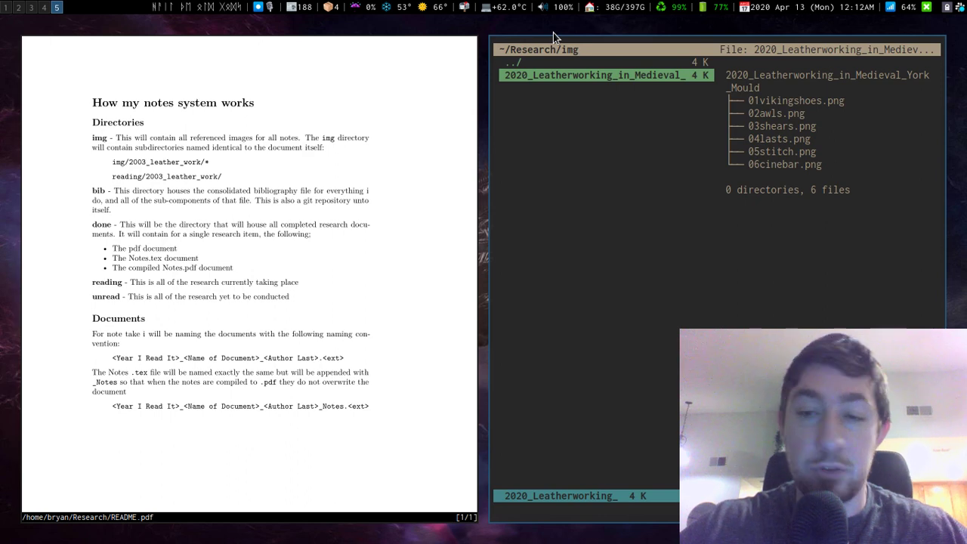
Enter the 2020_Leatherworking_in_Medieval_York_Mould folder and open 06cinebar.png in the image viewer
key(l)
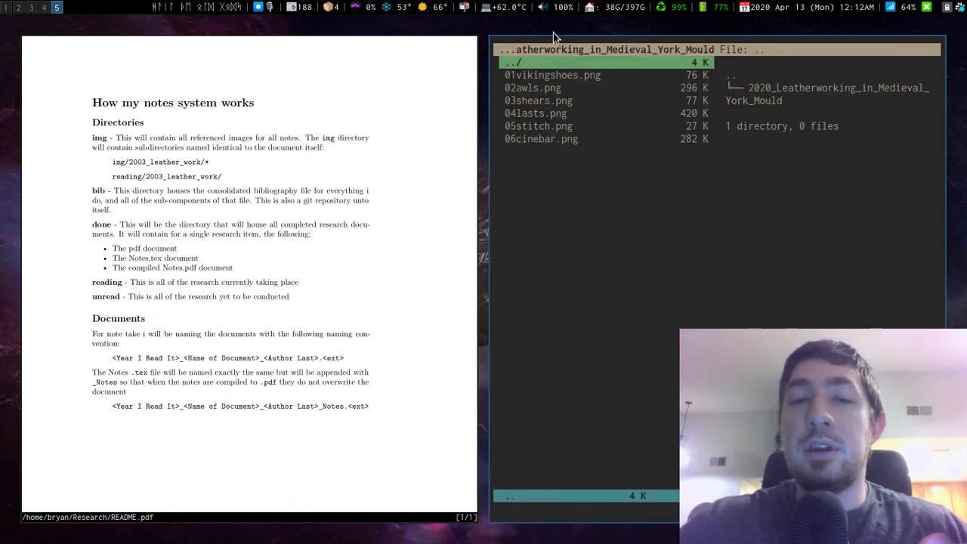
key(j)
key(j)
key(j)
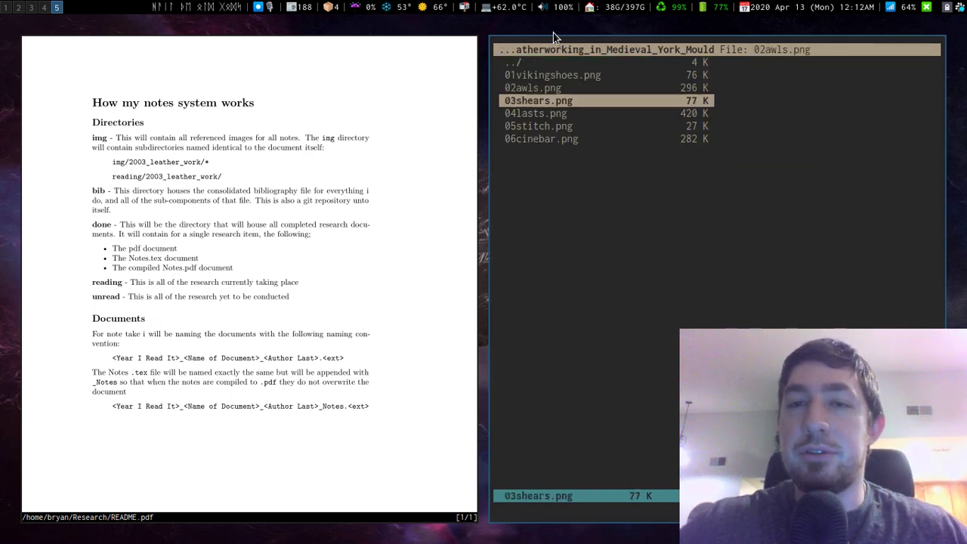
key(j)
key(k)
key(k)
key(k)
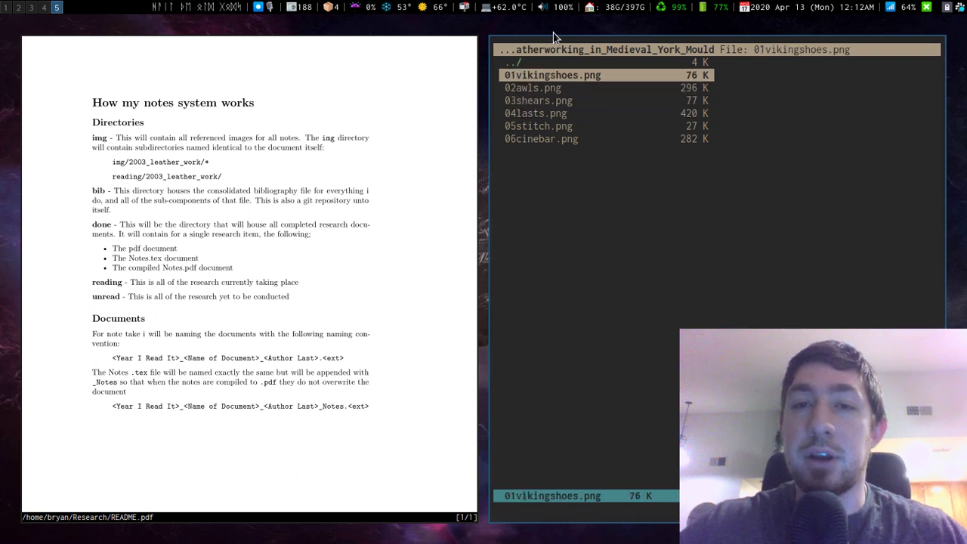
key(j)
key(j)
key(j)
key(j)
key(j)
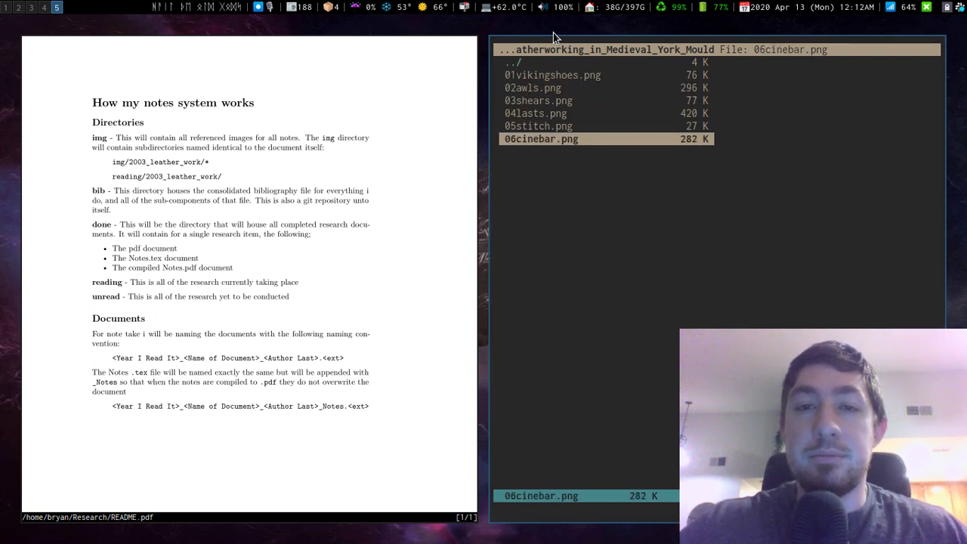
key(l)
Move the image viewer to the middle tile, close it, and return to the img folder
key(super+h)
key(super+h)
key(super+h)
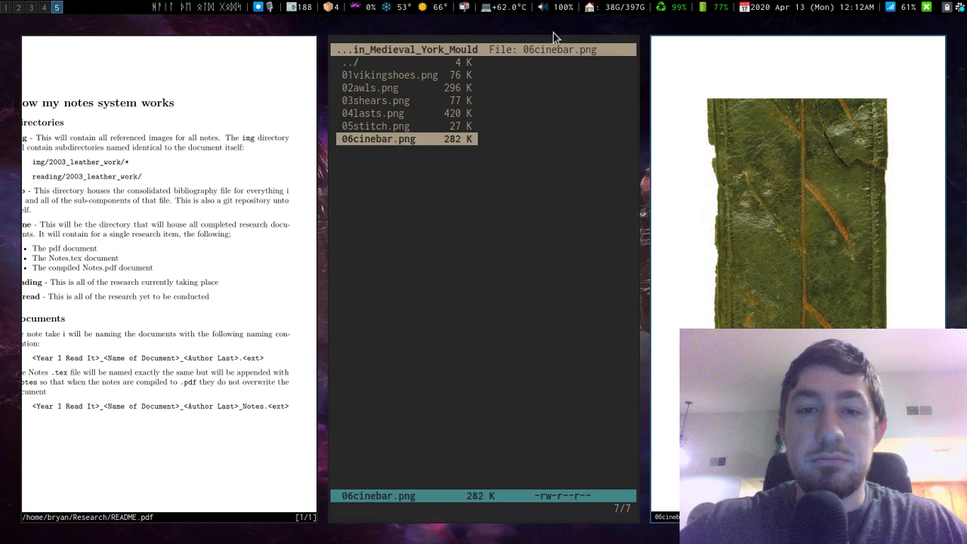
key(super+shift+h)
key(super+shift+h)
key(super+shift+l)
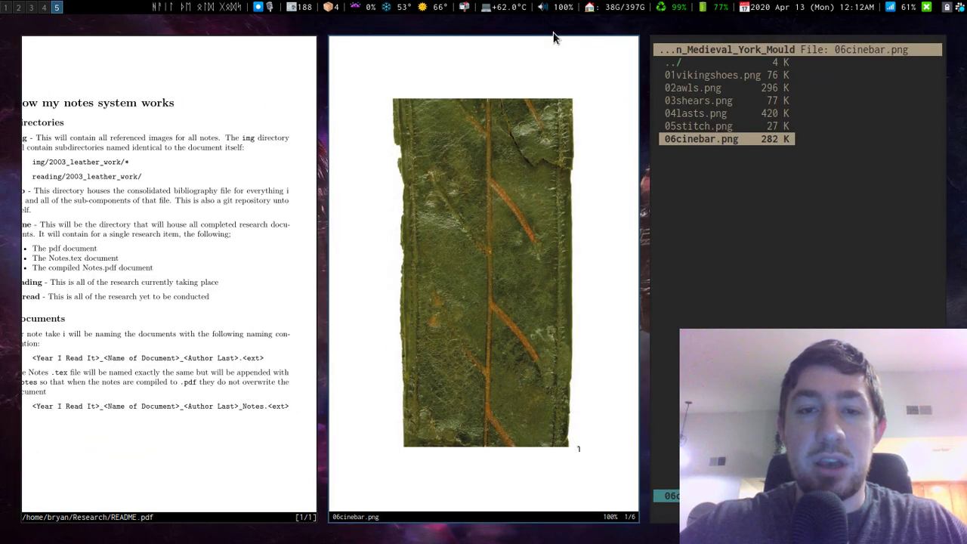
key(q)
key(h)
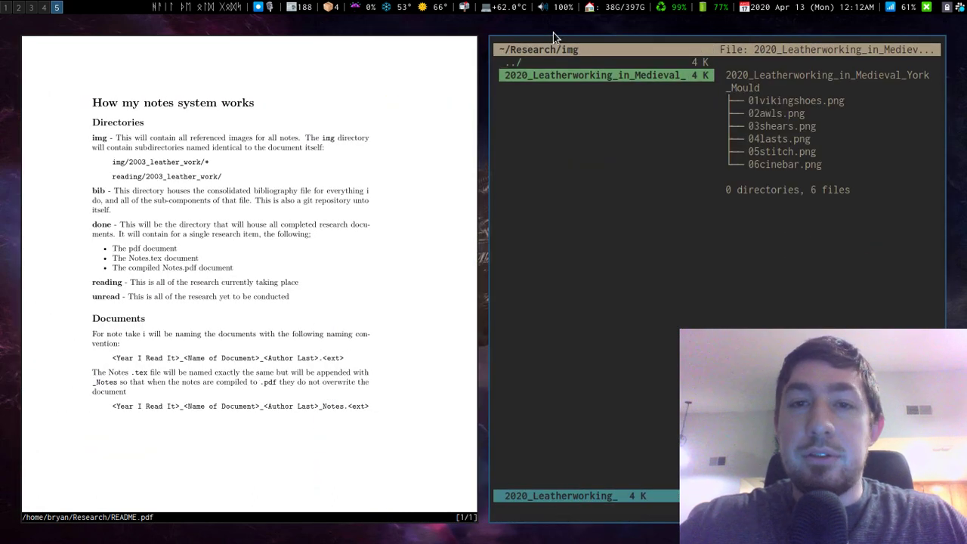
key(super+h)
key(super+l)
Browse the unread folder, its books and read subfolders, and the unread papers
key(h)
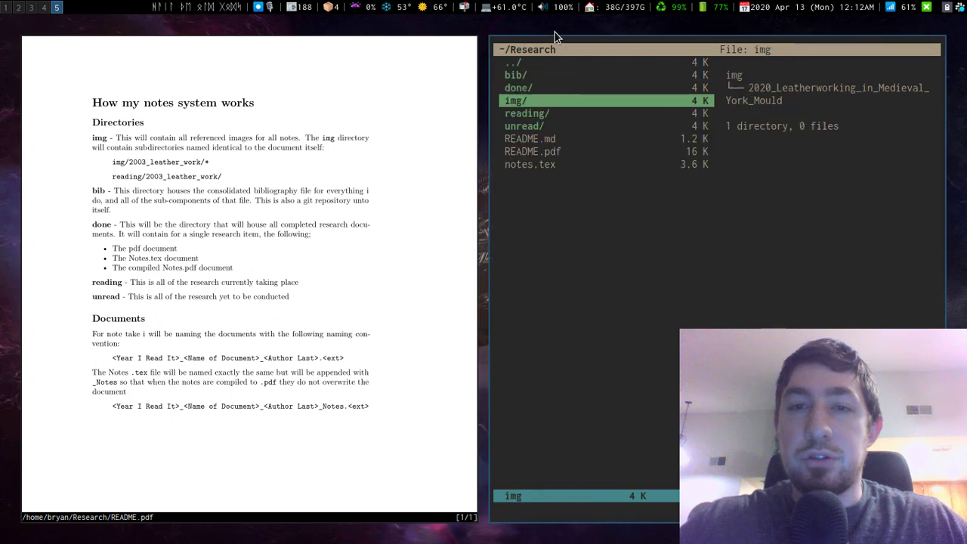
key(j)
key(j)
key(l)
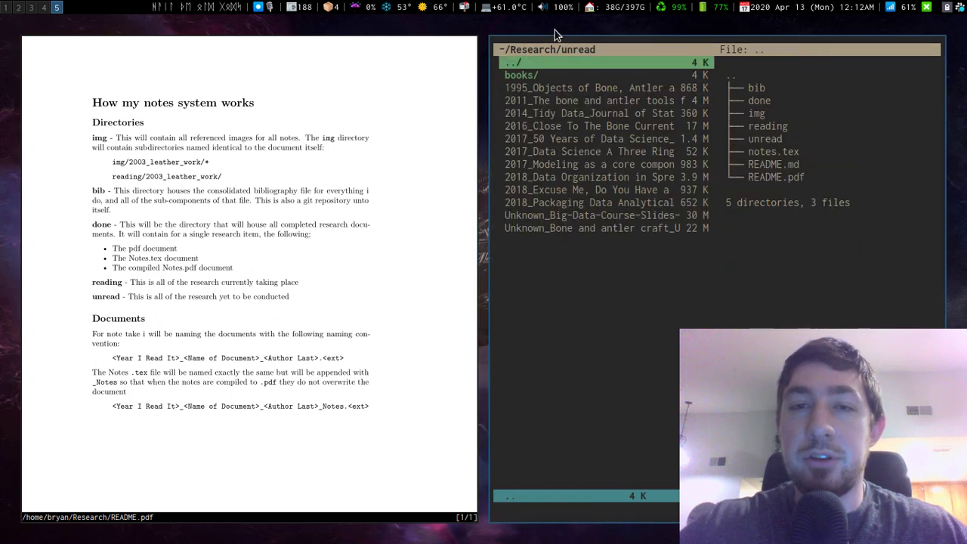
key(j)
key(l)
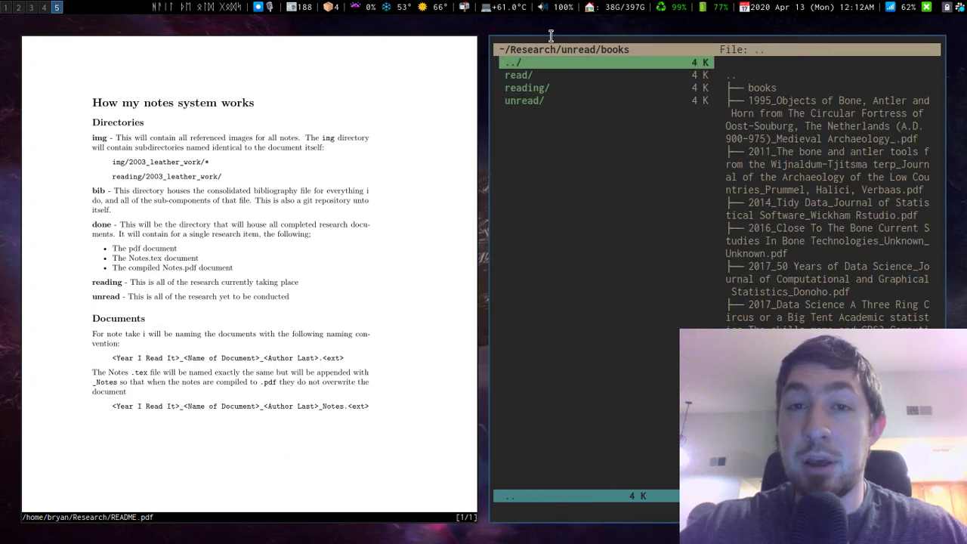
key(j)
key(l)
key(h)
key(h)
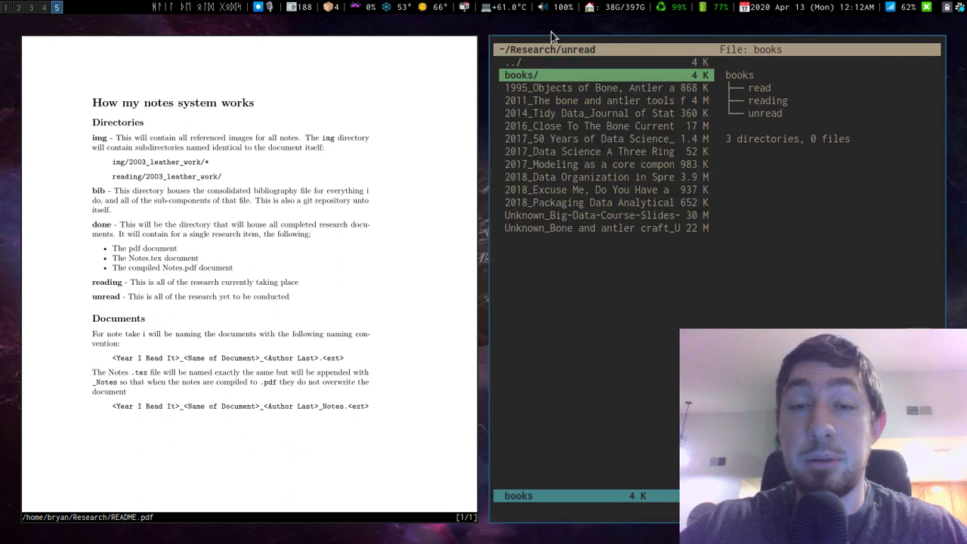
key(j)
key(j)
key(j)
key(j)
key(j)
key(j)
key(j)
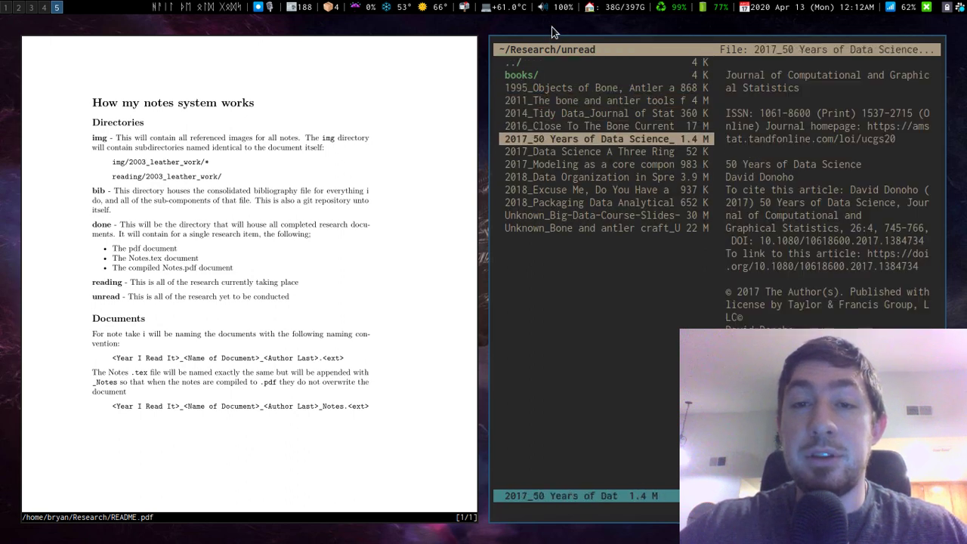
key(h)
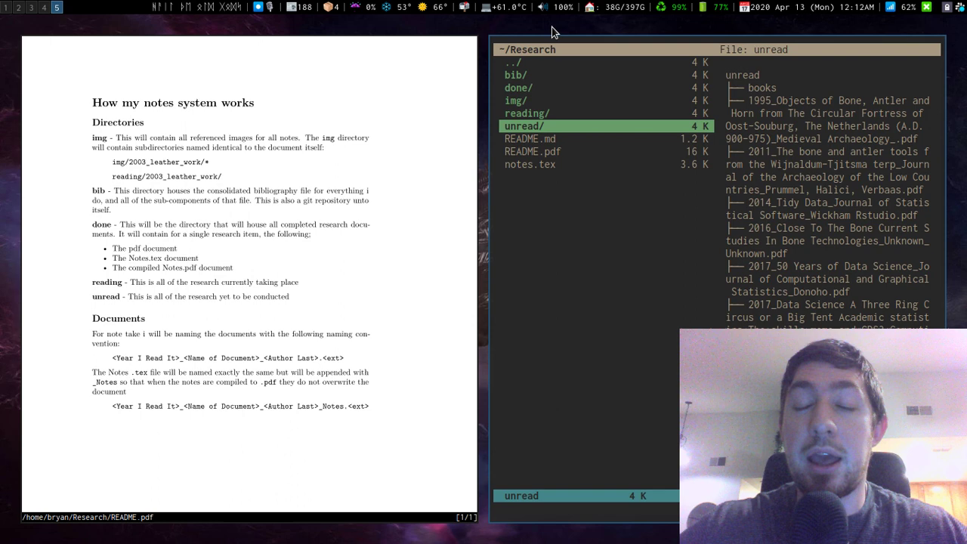
Check the reading folder, then open done and select 2020_Leatherworking_in_Medieval_York_Mould.pdf fullscreen
key(k)
key(l)
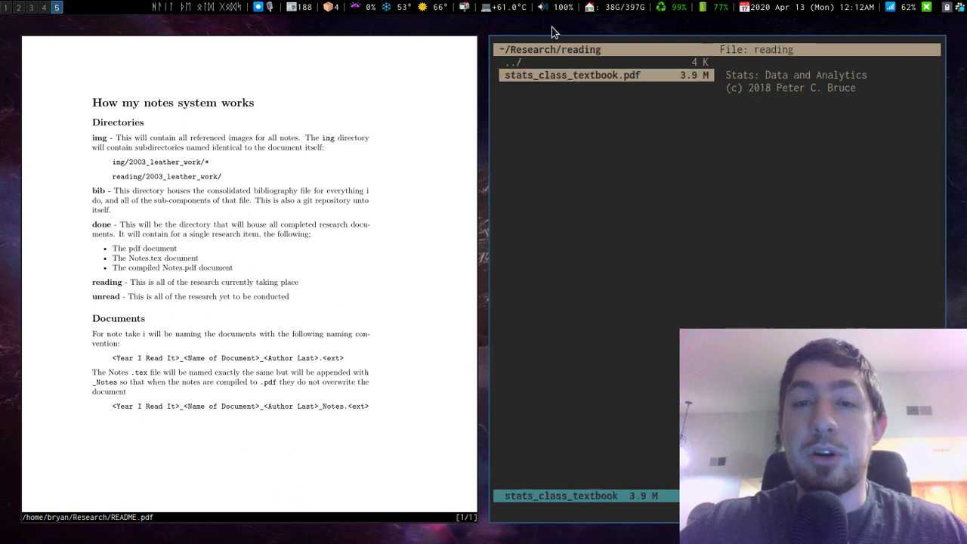
key(h)
key(k)
key(k)
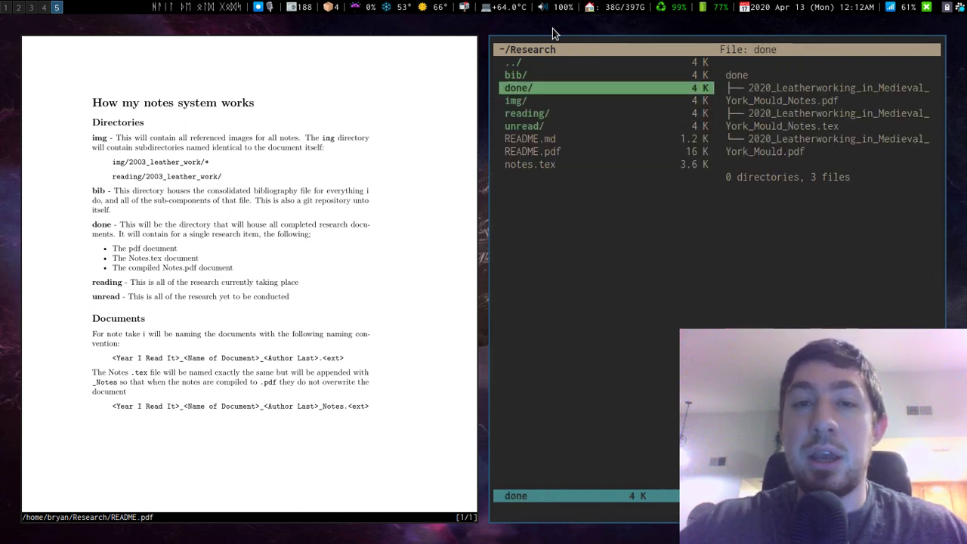
key(l)
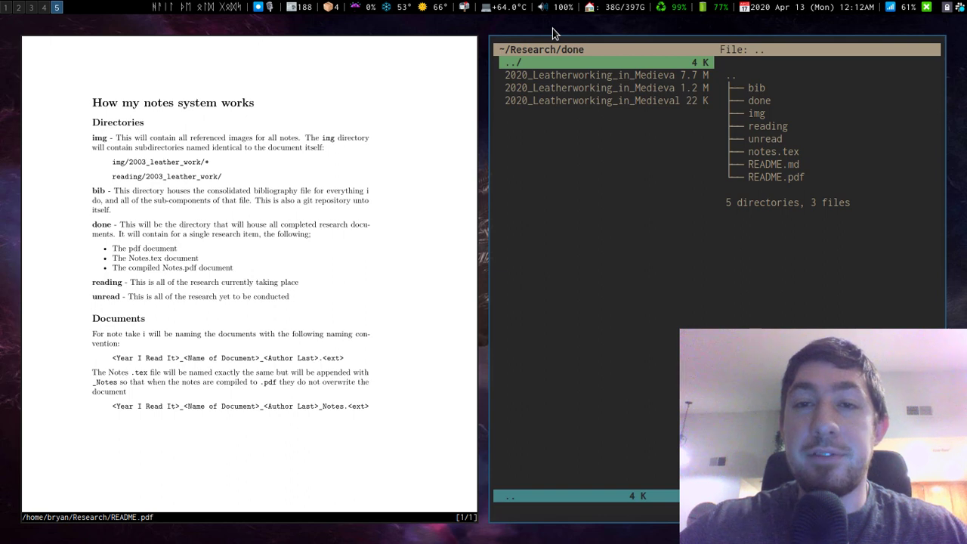
key(j)
key(super+f)
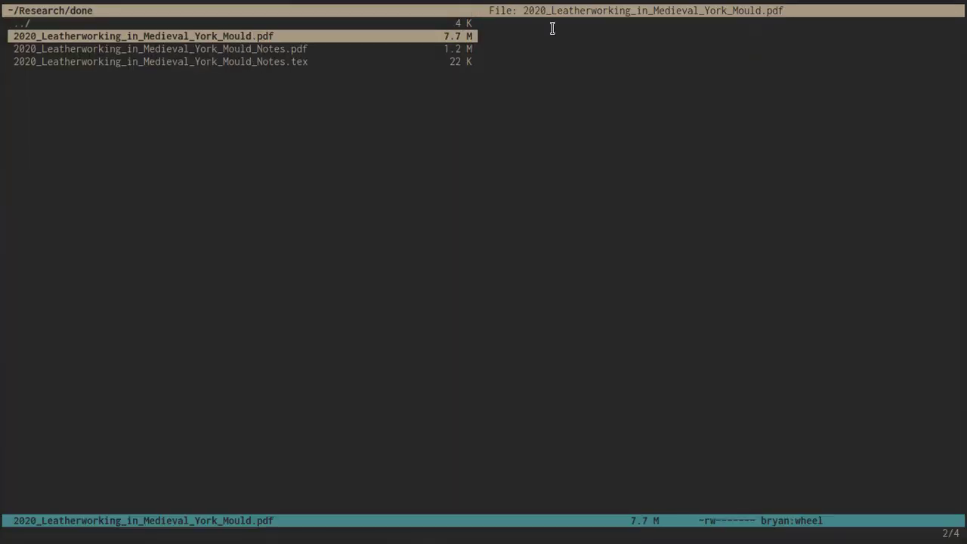
Restore the tiled layout and close README.pdf and the duplicate PDF viewer
key(j)
key(k)
key(super+f)
key(super+h)
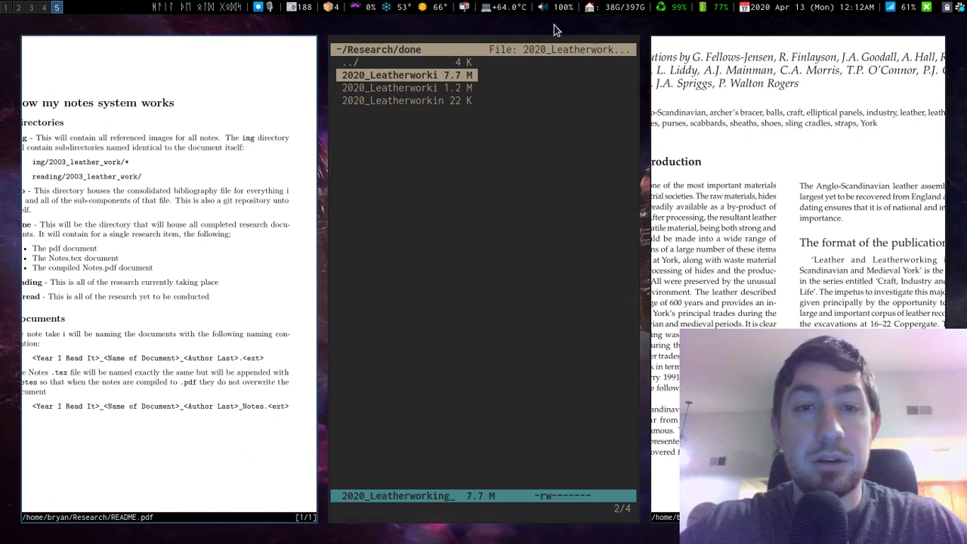
key(q)
key(l)
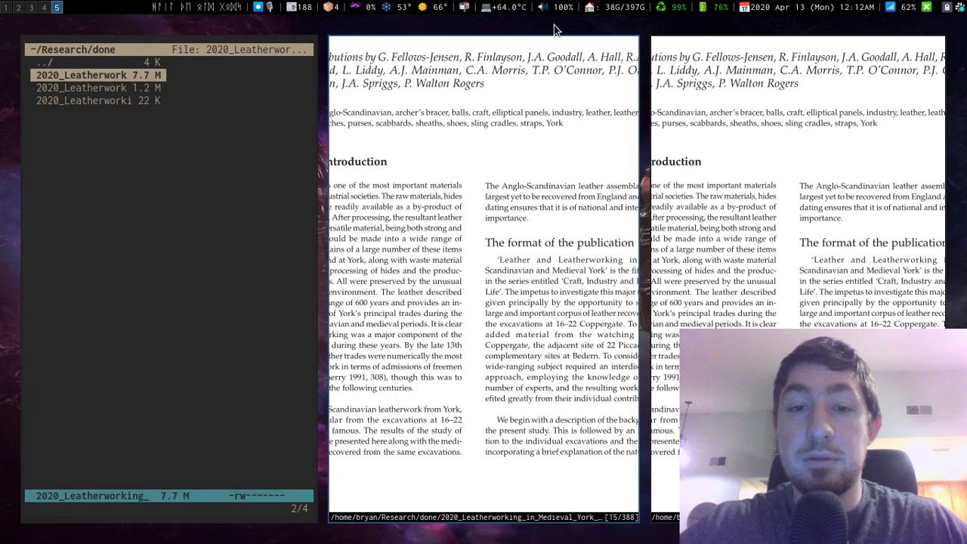
key(q)
Move the book PDF to the left tile and fit its cover page in view
key(super+Return)
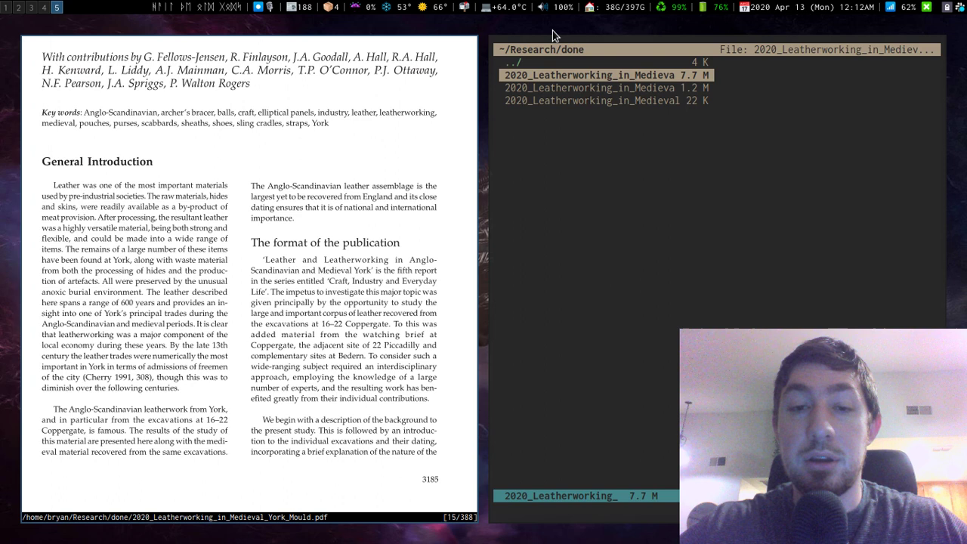
key(k)
key(k)
key(k)
key(k)
key(k)
key(k)
key(g)
key(g)
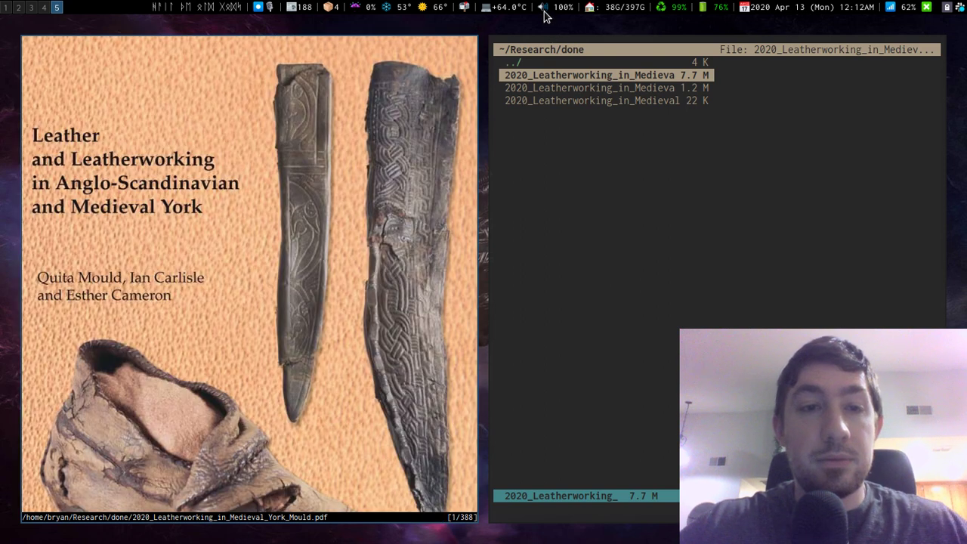
key(a)
key(j)
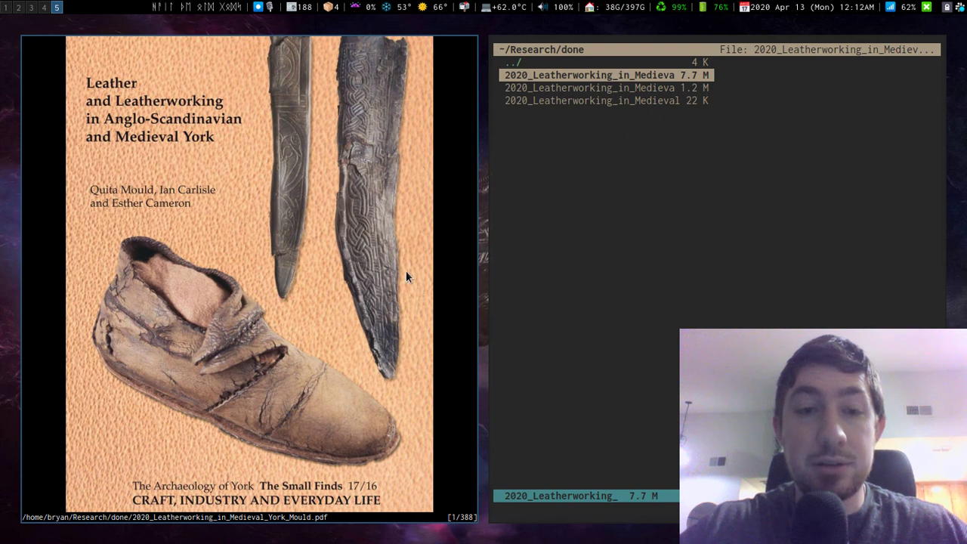
Close the book PDF and open 2020_Leatherworking_in_Medieval_York_Mould_Notes.tex in Neovim
key(q)
key(j)
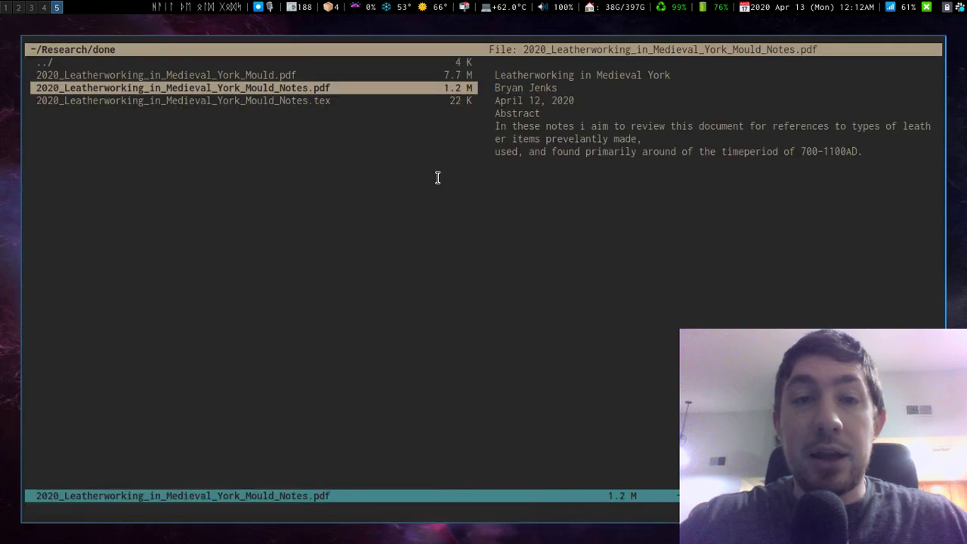
key(j)
key(l)
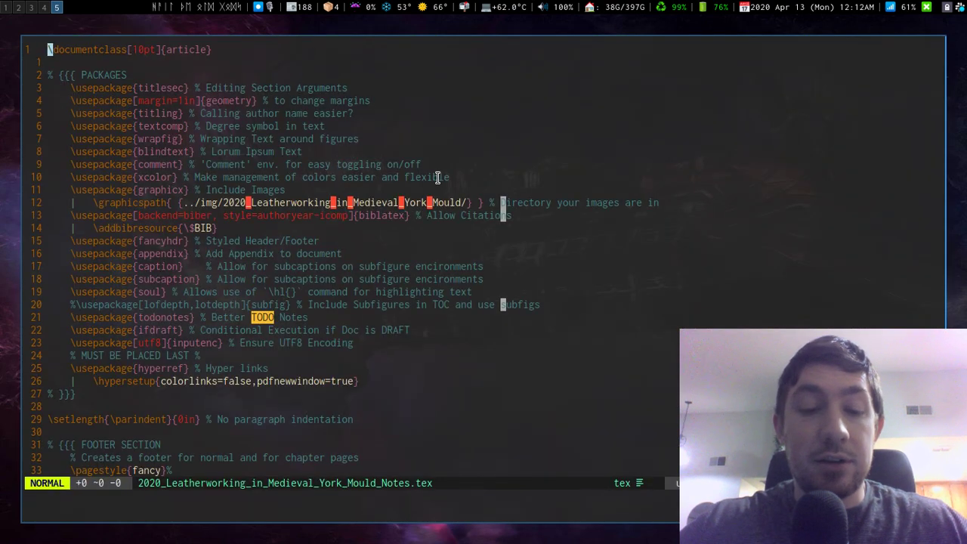
Scroll through the notes source, then quit Neovim with :q
scroll(437, 176, down, 20)
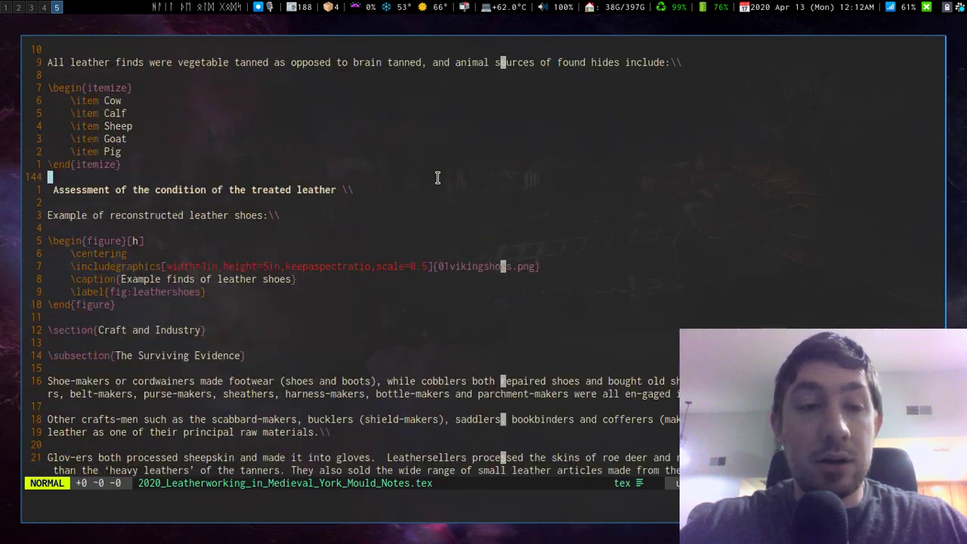
scroll(437, 177, down, 20)
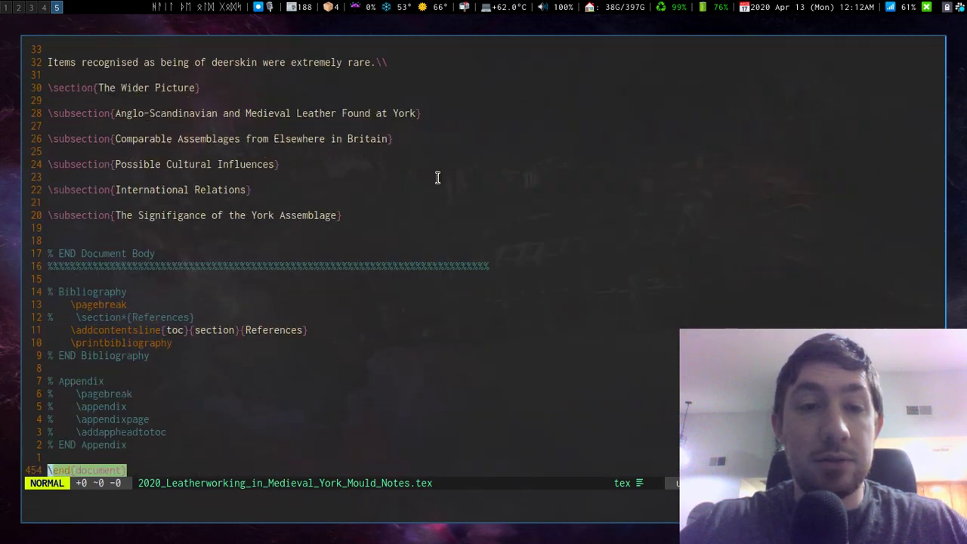
text(:q)
key(Return)
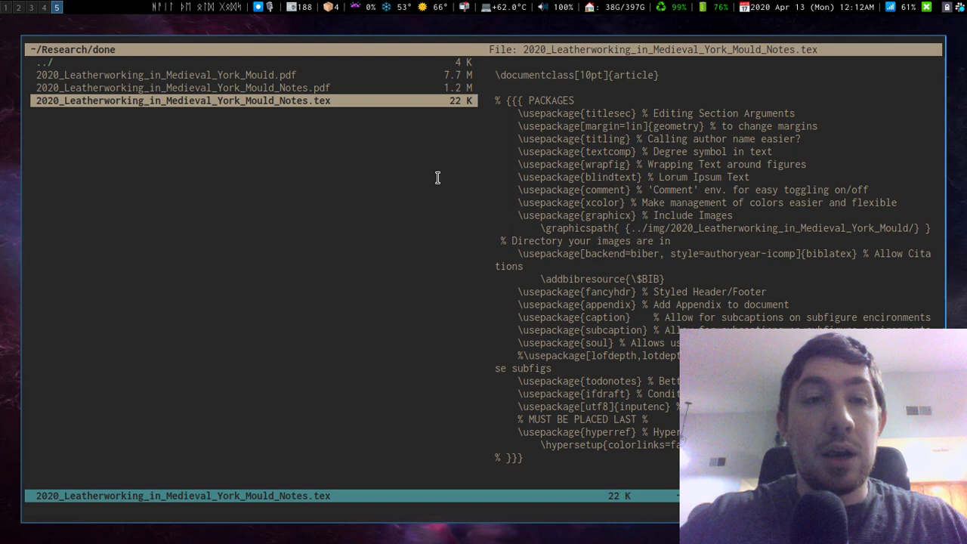
Open the compiled notes PDF in the left tile and scroll through its contents and figure list
key(k)
key(l)
key(super+shift+h)
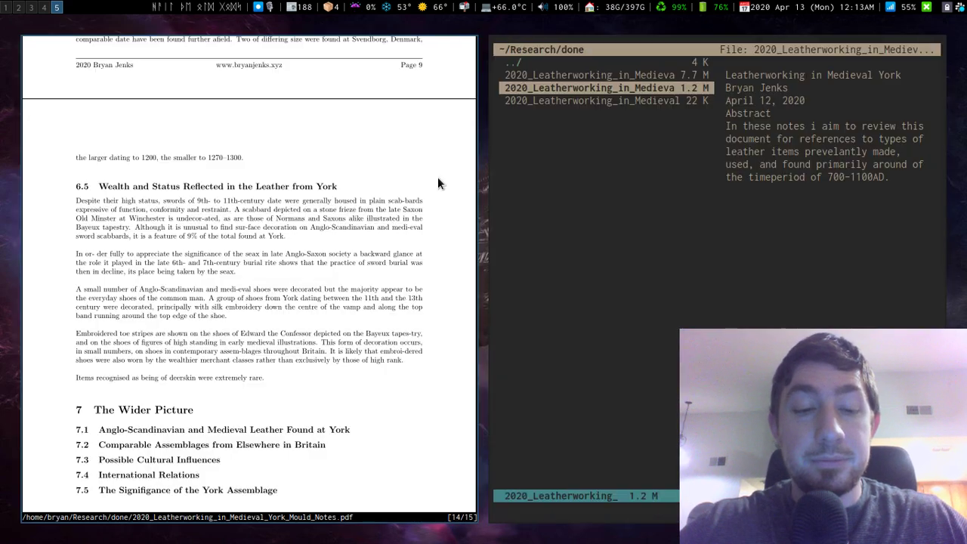
key(g)
key(g)
scroll(438, 176, down, 10)
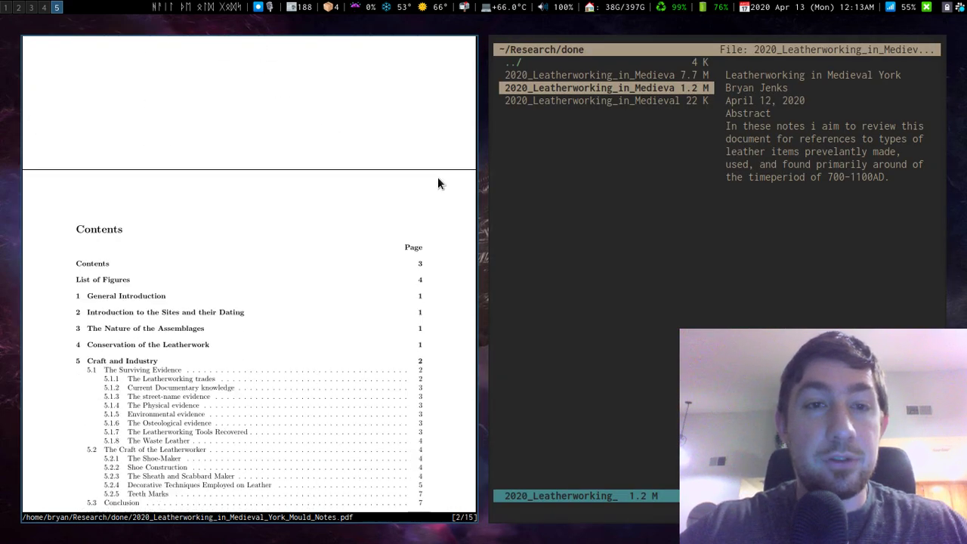
scroll(438, 183, down, 20)
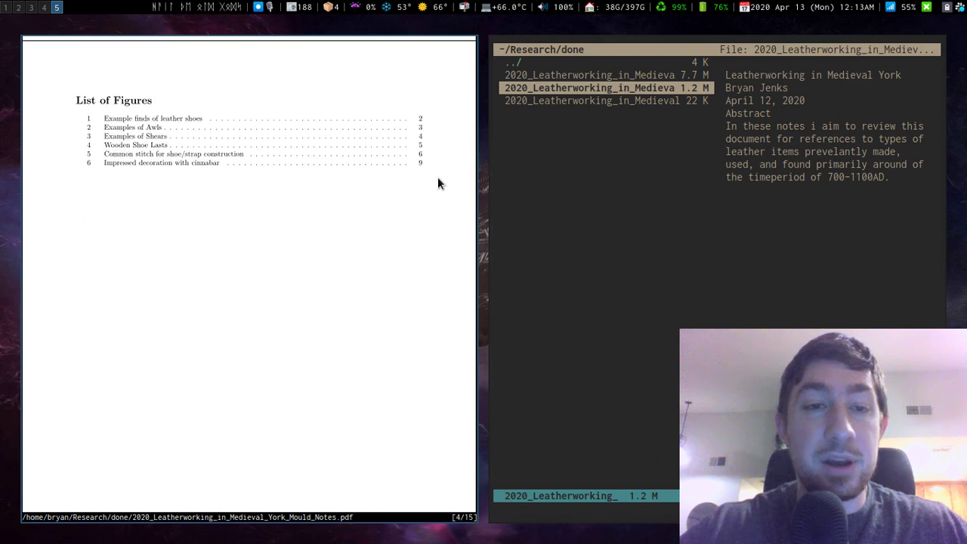
scroll(439, 183, down, 12)
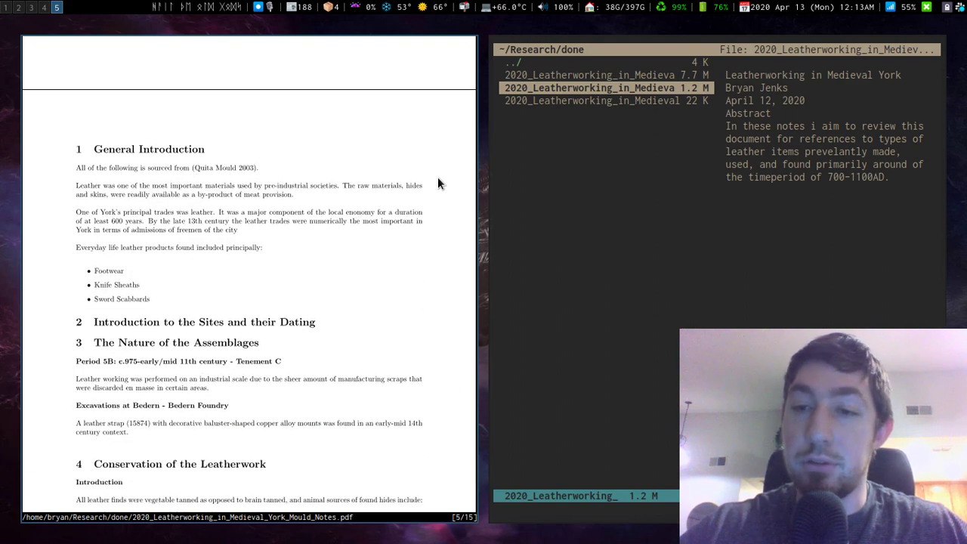
scroll(438, 182, down, 20)
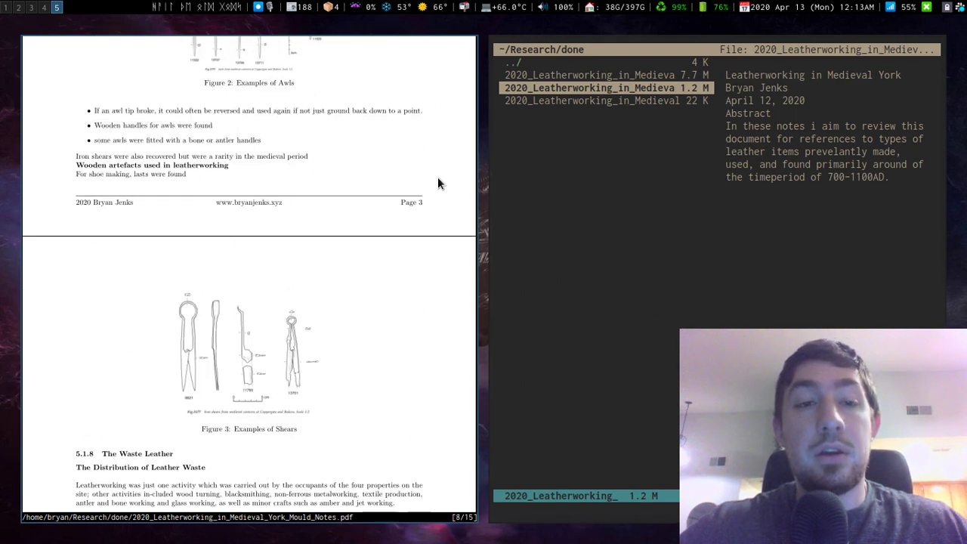
scroll(438, 183, up, 6)
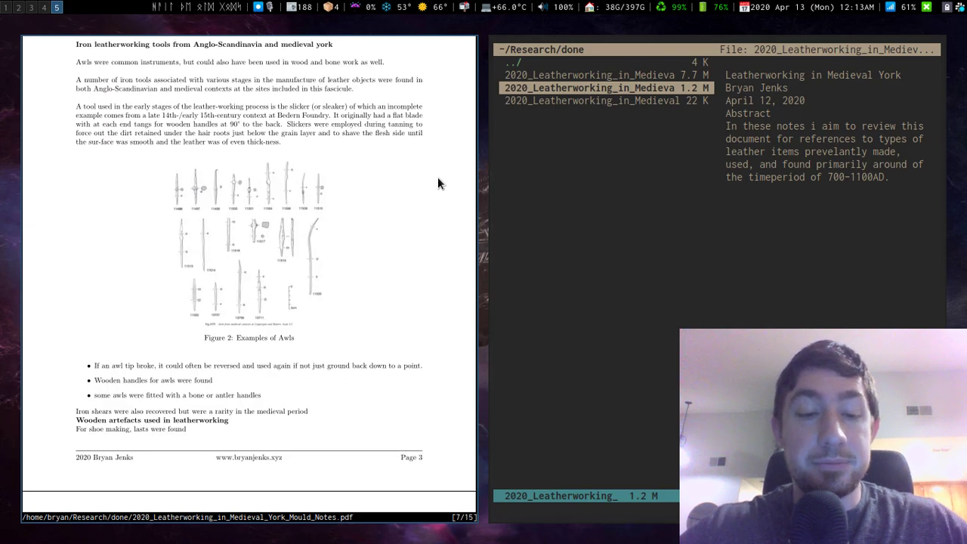
Show the PDF fullscreen and zoom in on the Figure 2 awls page
key(F11)
key(plus)
key(plus)
key(plus)
key(plus)
key(plus)
key(plus)
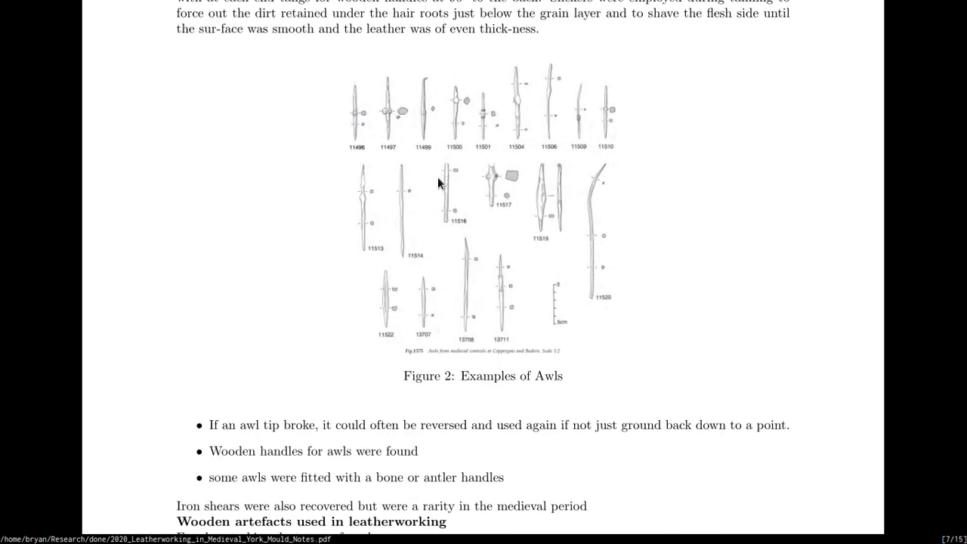
scroll(438, 183, up, 15)
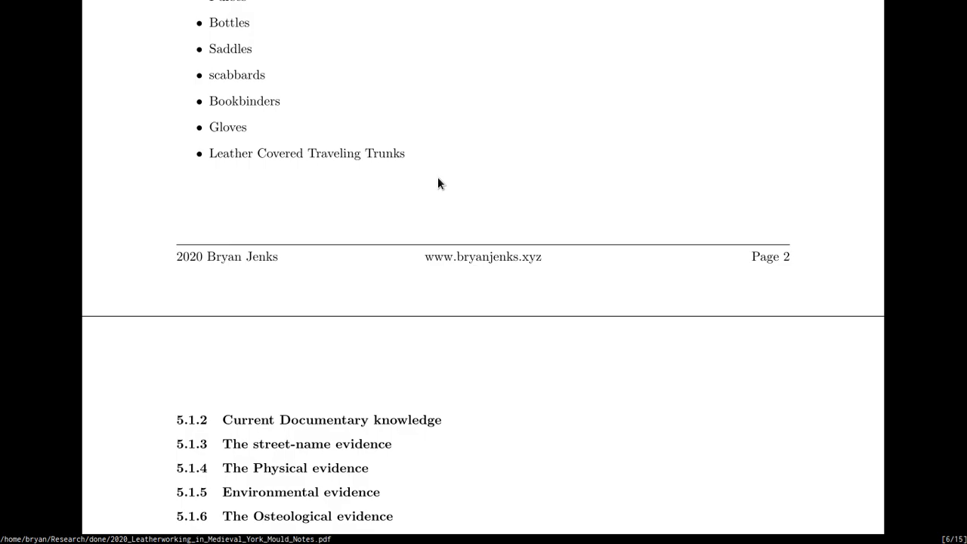
scroll(437, 177, up, 4)
Close the PDF, open the notes .tex in Neovim, and inspect the image path on line 12
key(q)
key(j)
key(l)
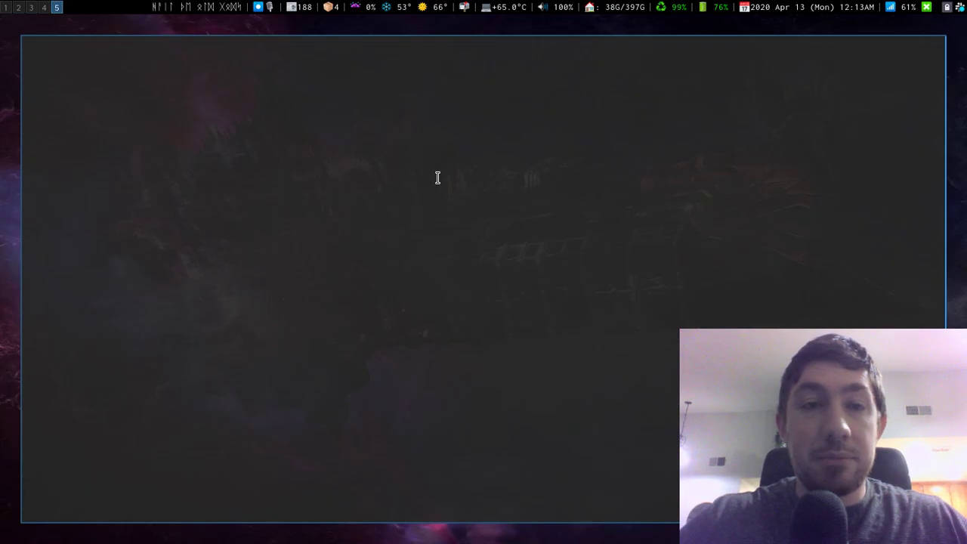
key(g)
key(g)
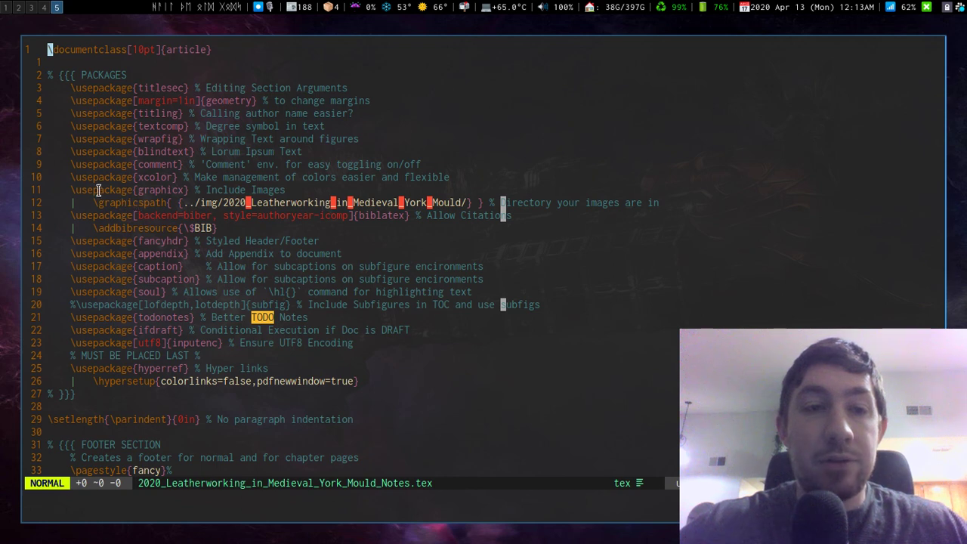
click(182, 203)
drag(182, 202, 204, 203)
click(203, 203)
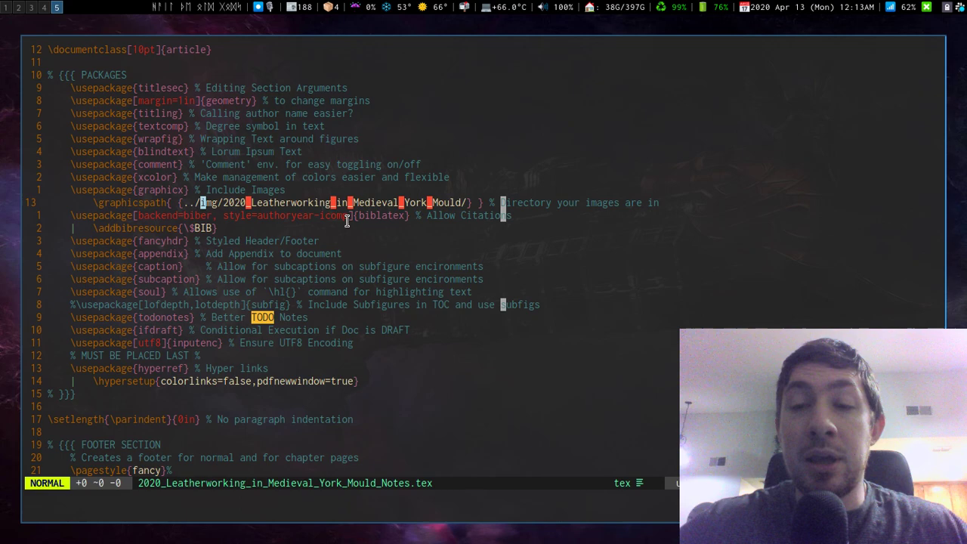
Search for includegraphics, copy the 01vikingshoes.png filename, and quit the editor
text(/includegf)
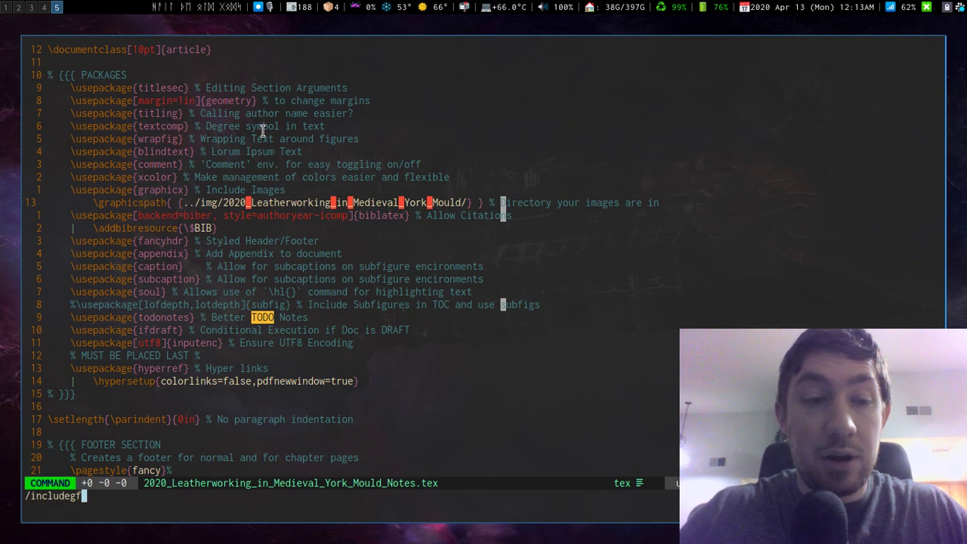
key(BackSpace)
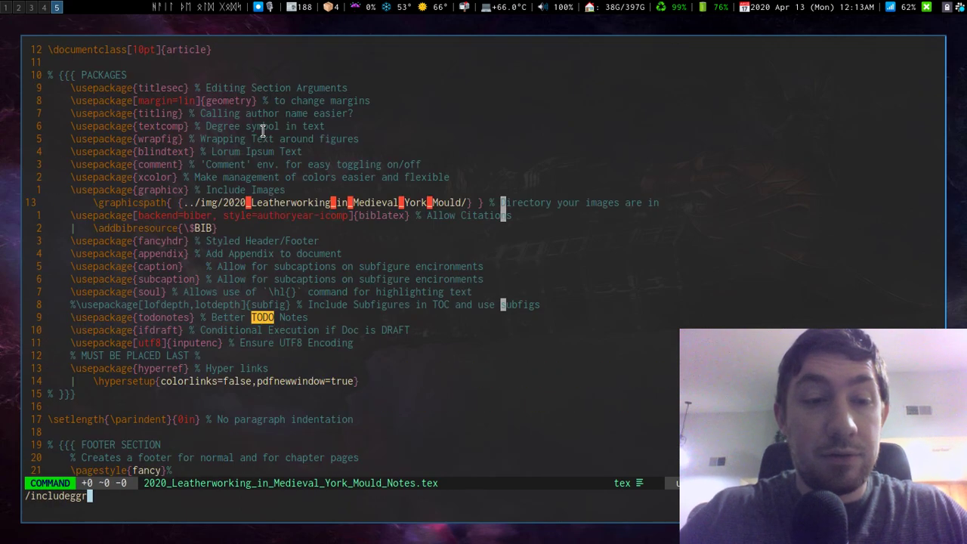
text(r)
key(Return)
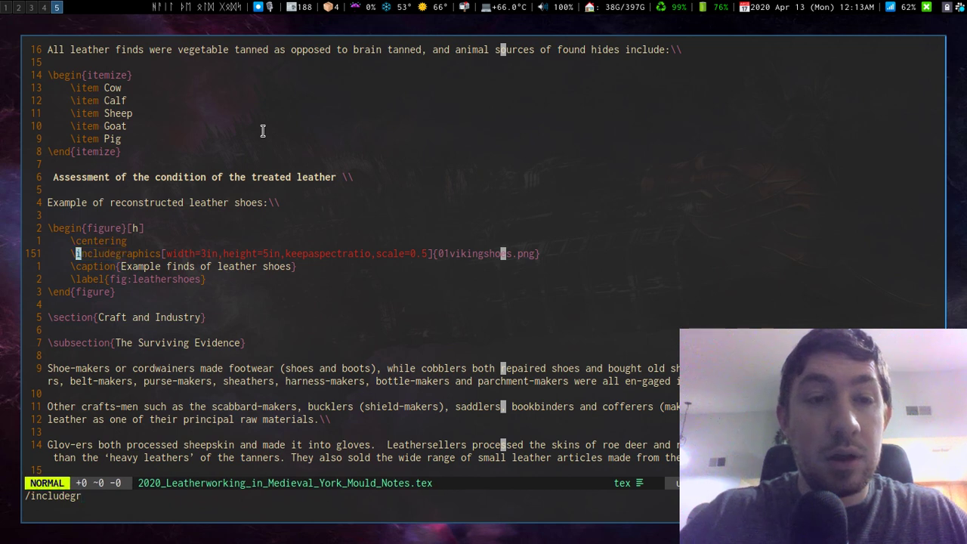
key(dollar)
drag(435, 253, 521, 253)
key(y)
key(k)
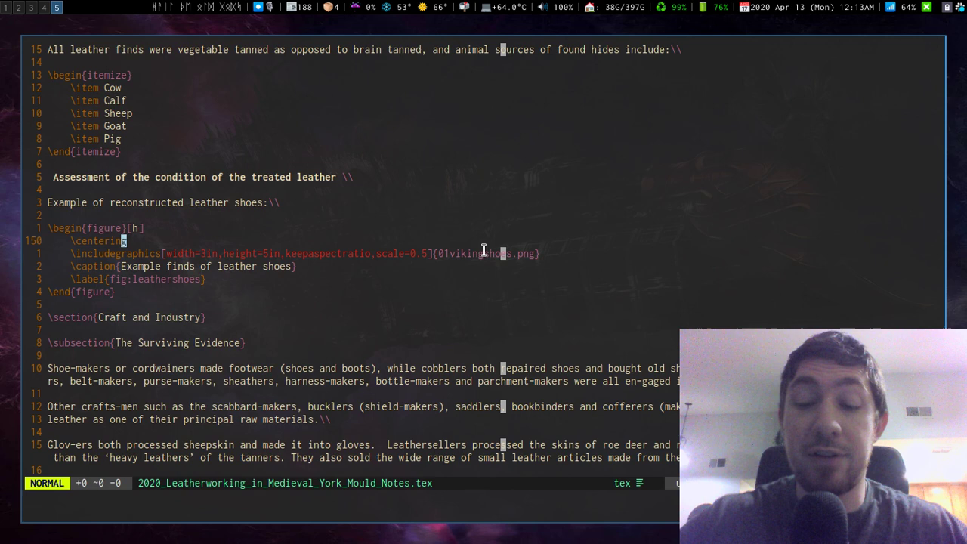
key(space)
key(f)
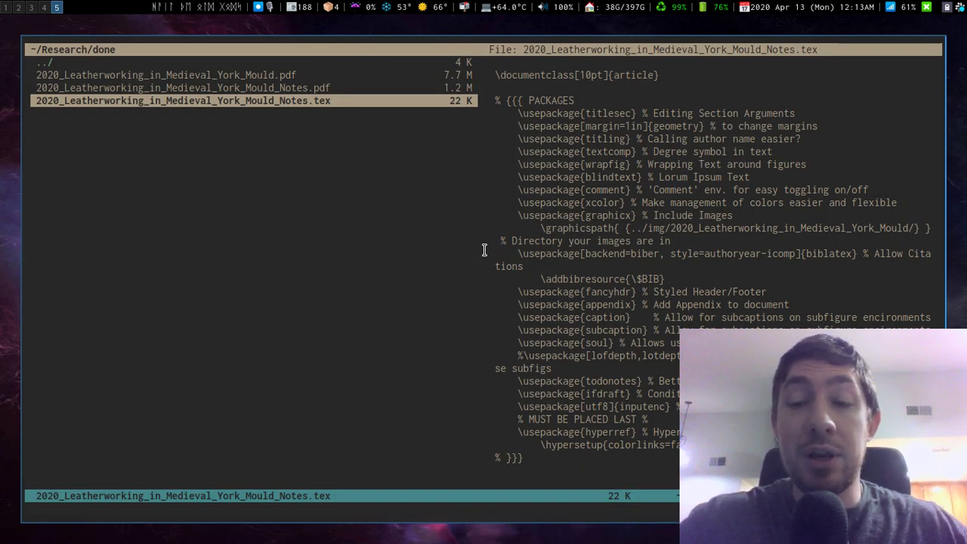
Reopen the done folder to check its book PDF, notes PDF and notes .tex files
key(h)
key(j)
key(j)
key(k)
key(k)
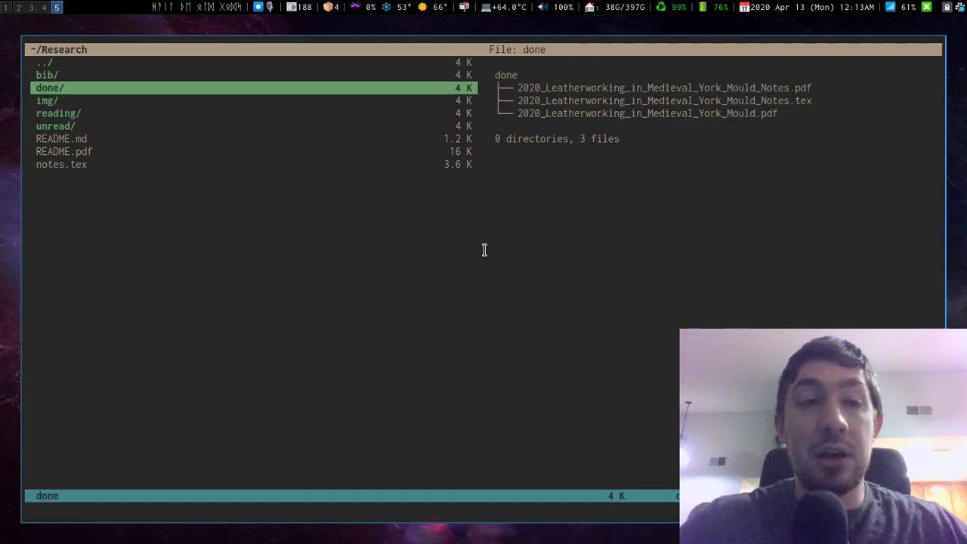
key(l)
key(k)
key(k)
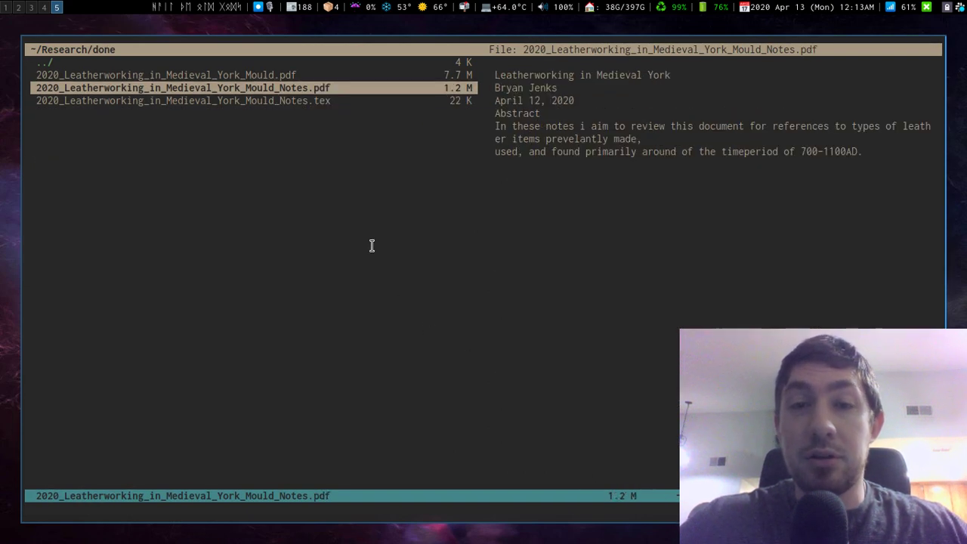
key(j)
key(j)
key(k)
key(k)
key(h)
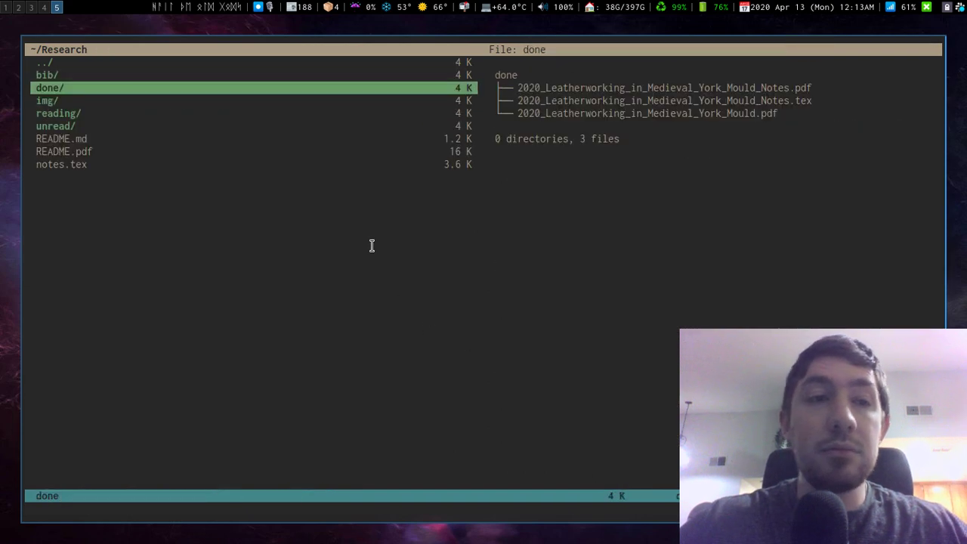
Jump to the last Leatherworking image, 06cinebar.png, in the img folder, then return to Research
key(j)
key(j)
key(k)
key(l)
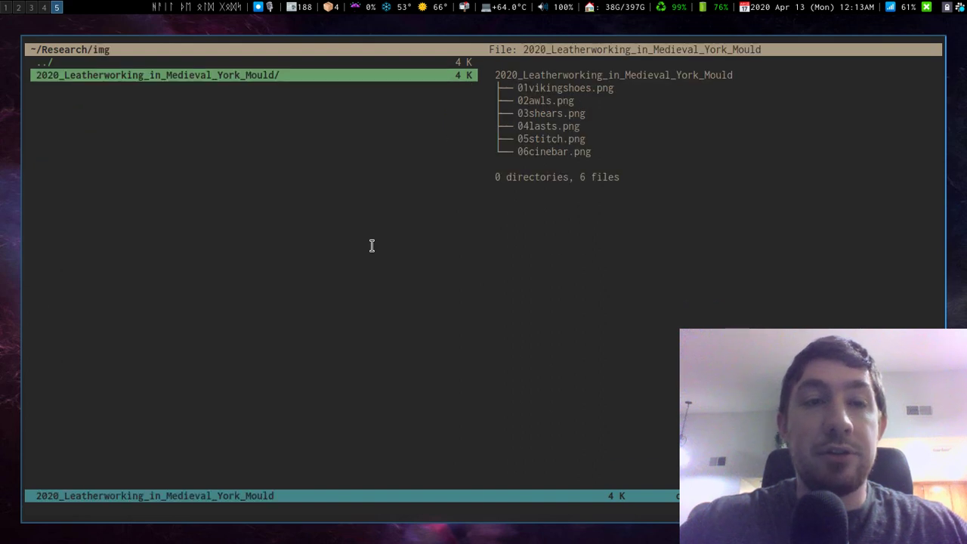
key(l)
key(G)
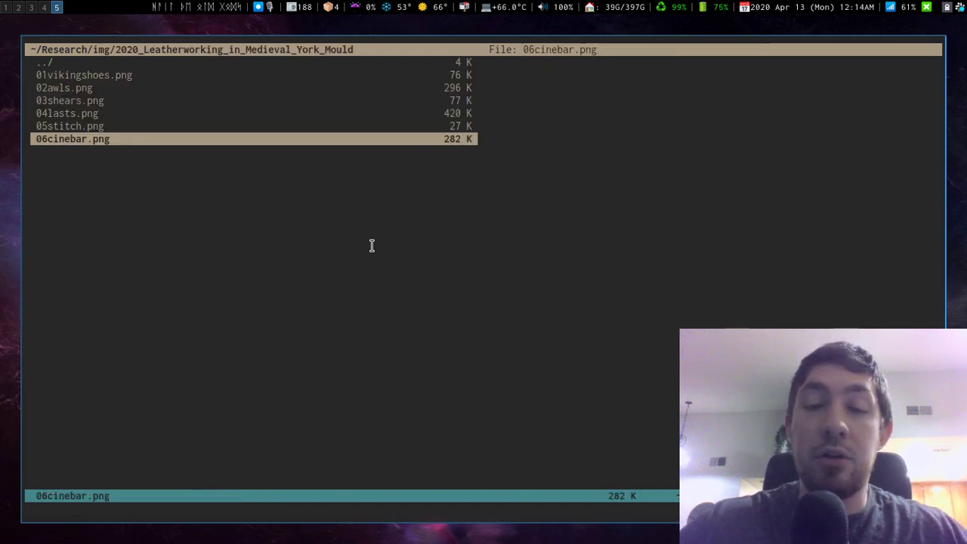
key(h)
key(h)
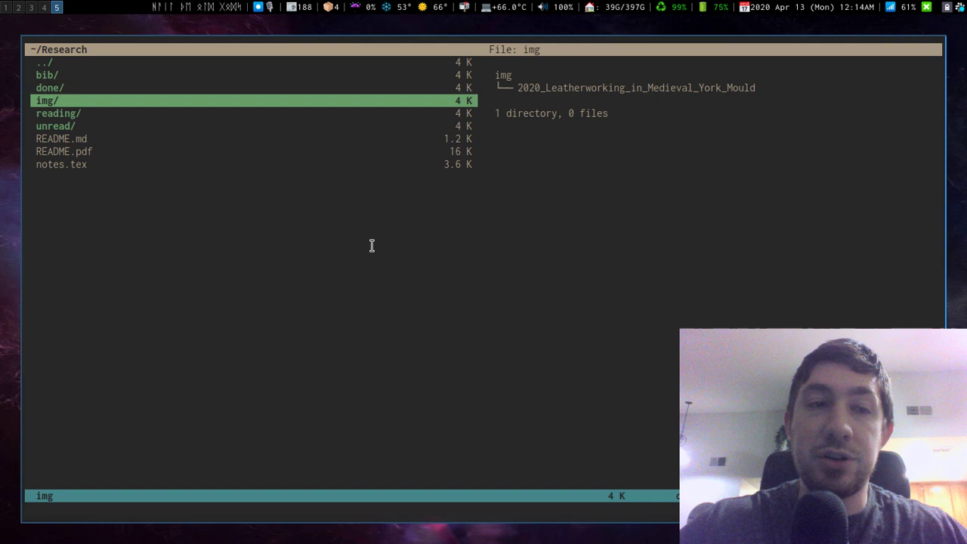
Preview the contents of the unread, bib and reading folders
key(j)
key(j)
key(k)
key(k)
key(k)
key(k)
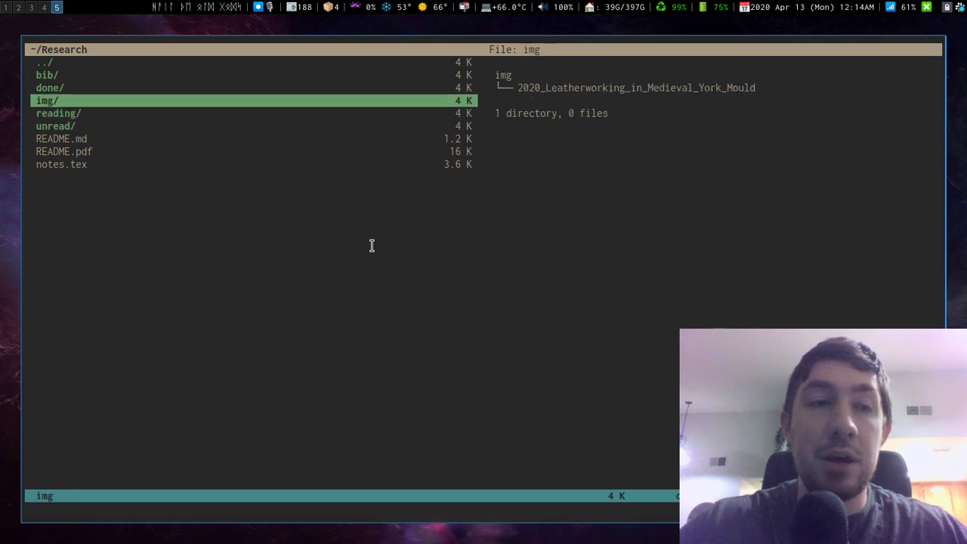
key(j)
key(j)
key(j)
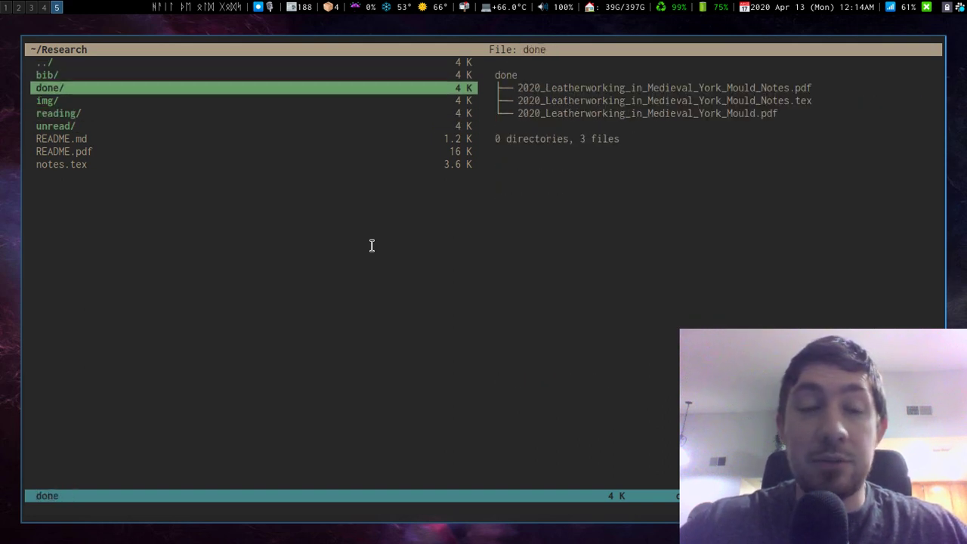
key(j)
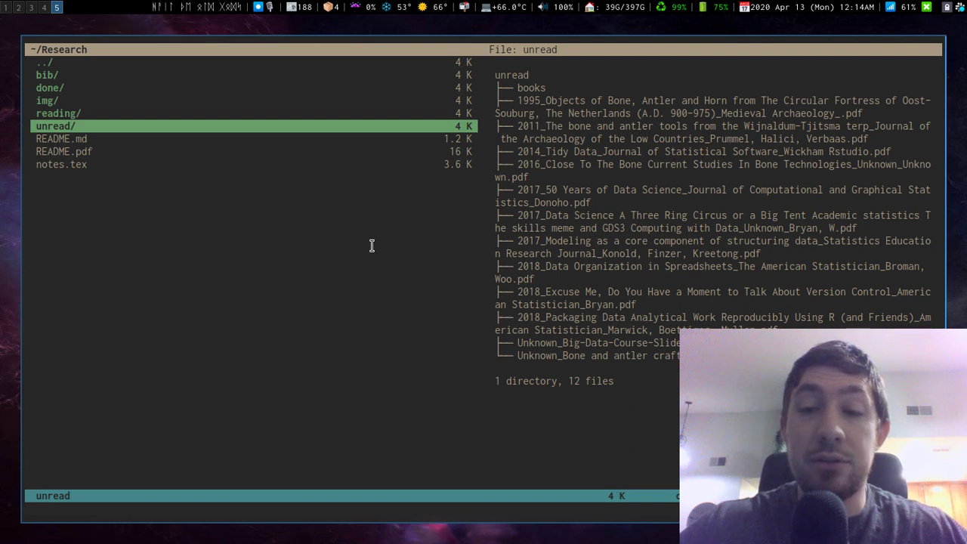
key(k)
key(k)
key(k)
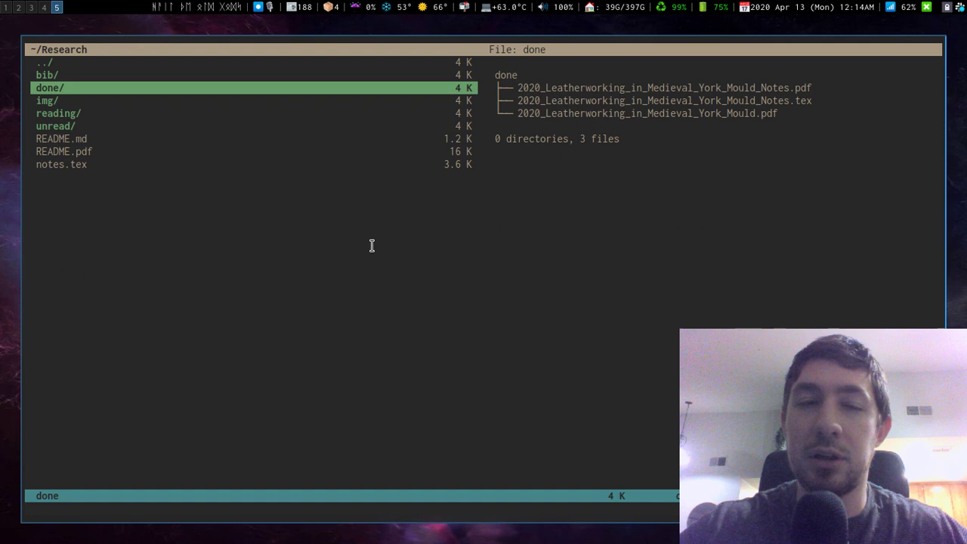
Peek into the reading, img and done folders again, then return to ~/Research
key(j)
key(j)
key(l)
key(h)
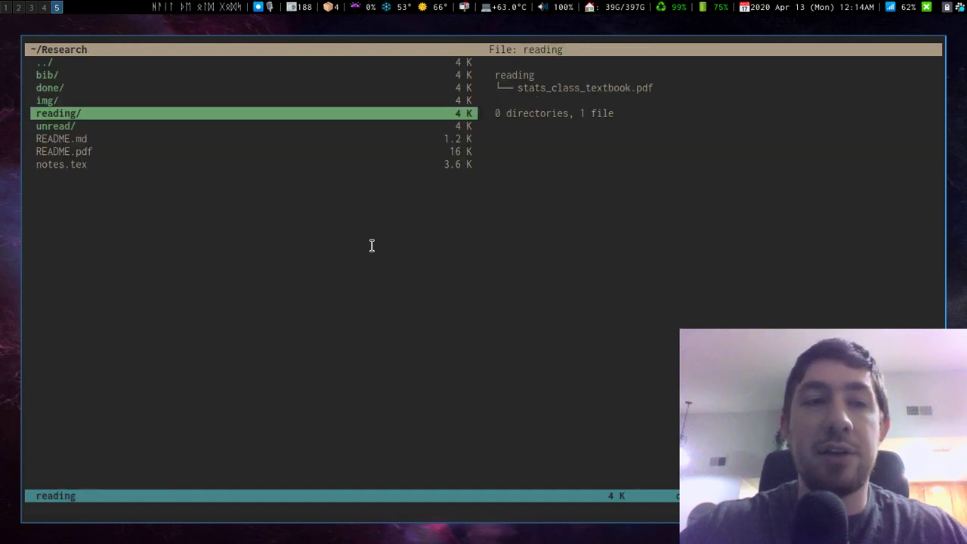
key(k)
key(l)
key(h)
key(k)
key(l)
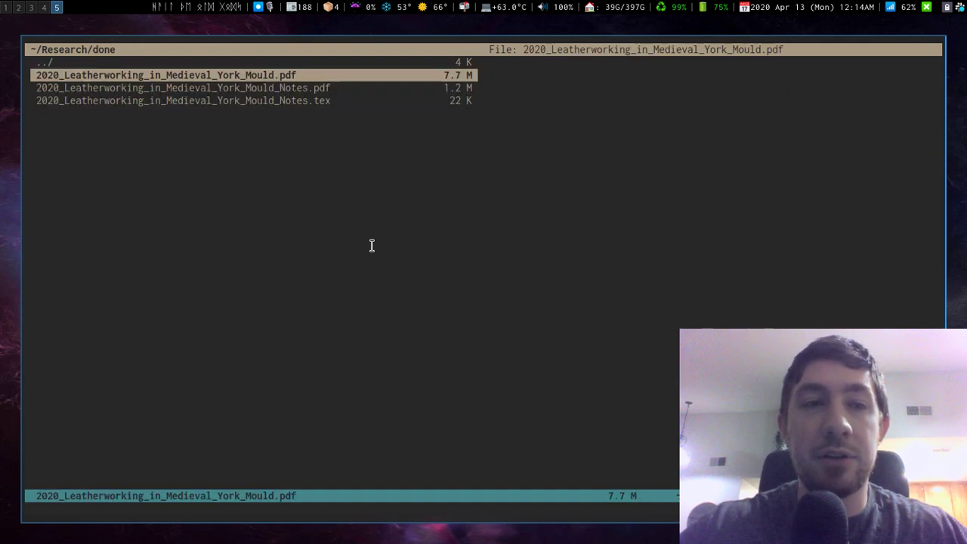
key(j)
key(j)
key(k)
key(k)
key(k)
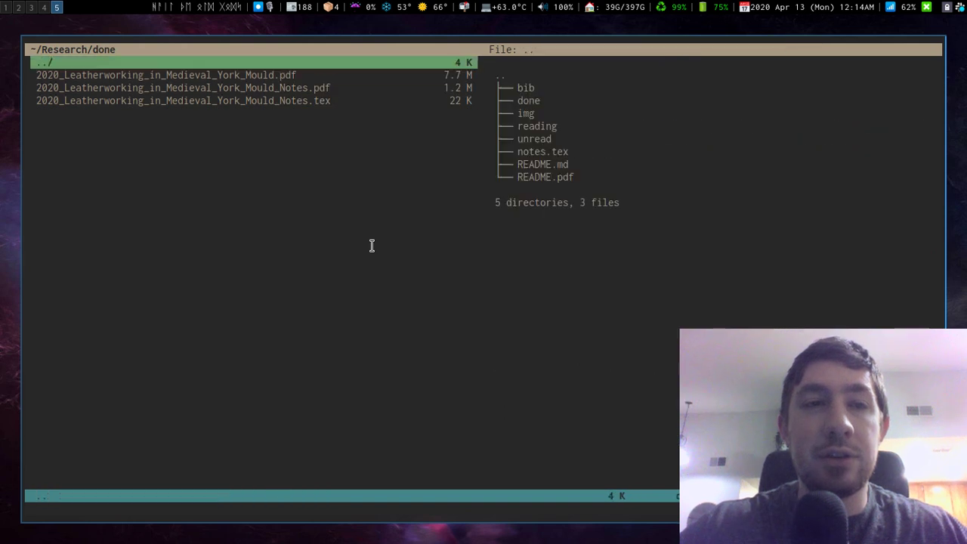
key(j)
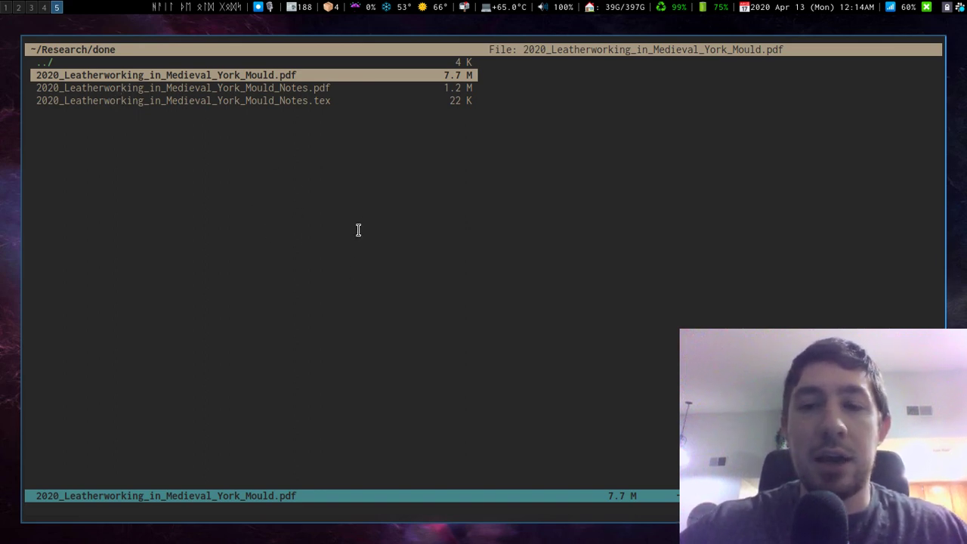
key(h)
key(j)
key(j)
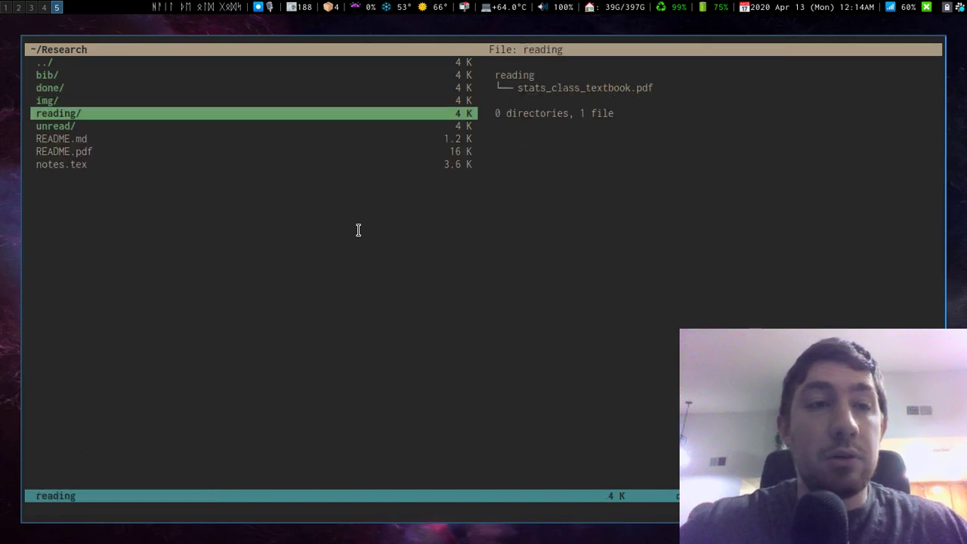
key(j)
key(j)
key(j)
key(l)
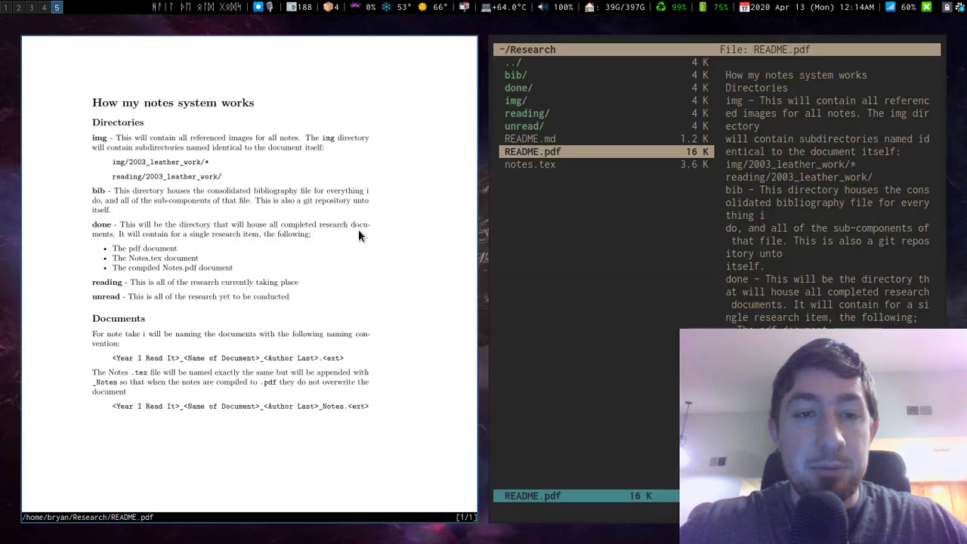
key(plus)
key(plus)
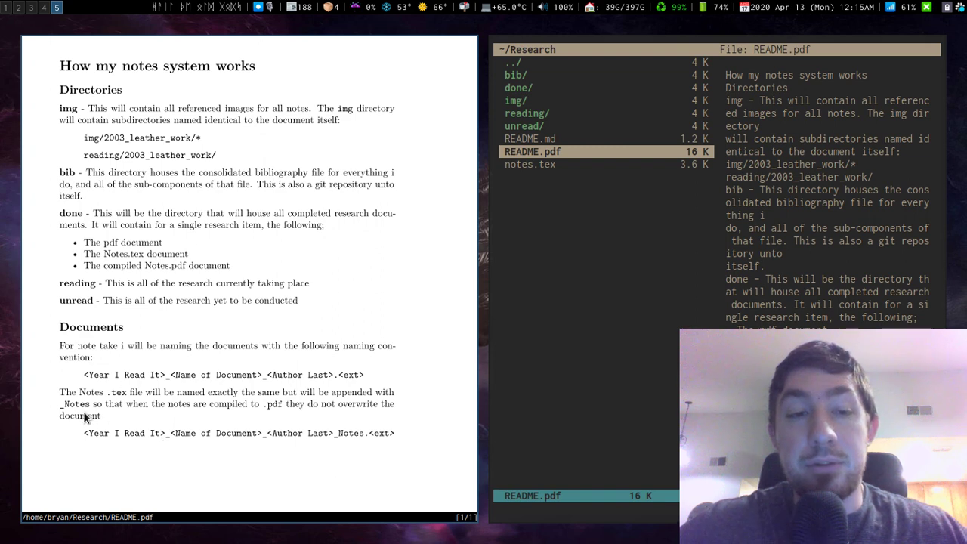
key(q)
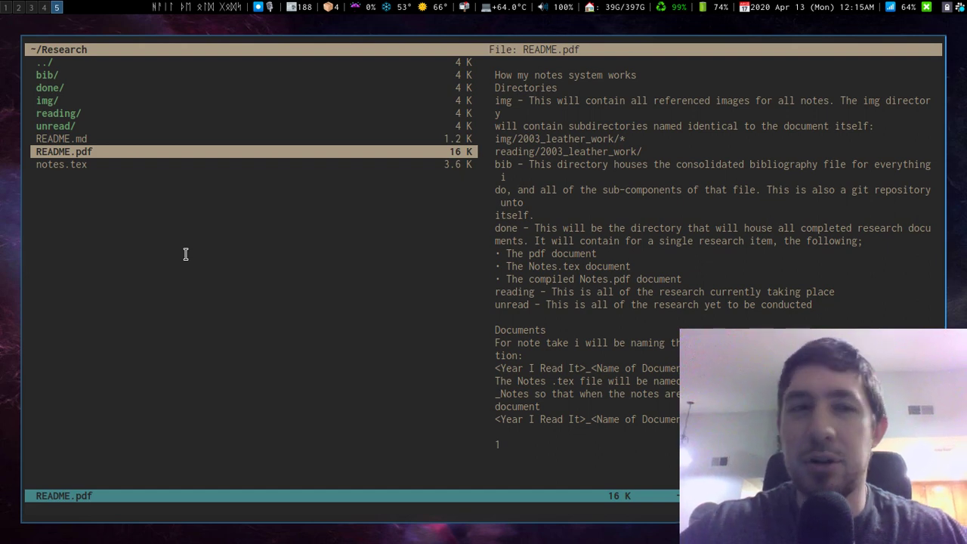
Enter the done folder and preview the Notes.tex source
key(k)
key(k)
key(k)
key(k)
key(k)
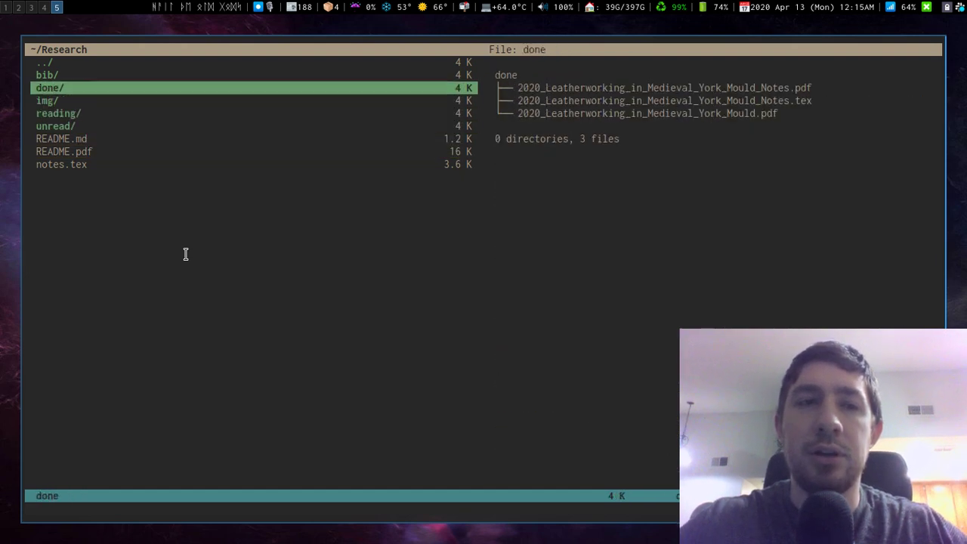
key(l)
key(j)
key(j)
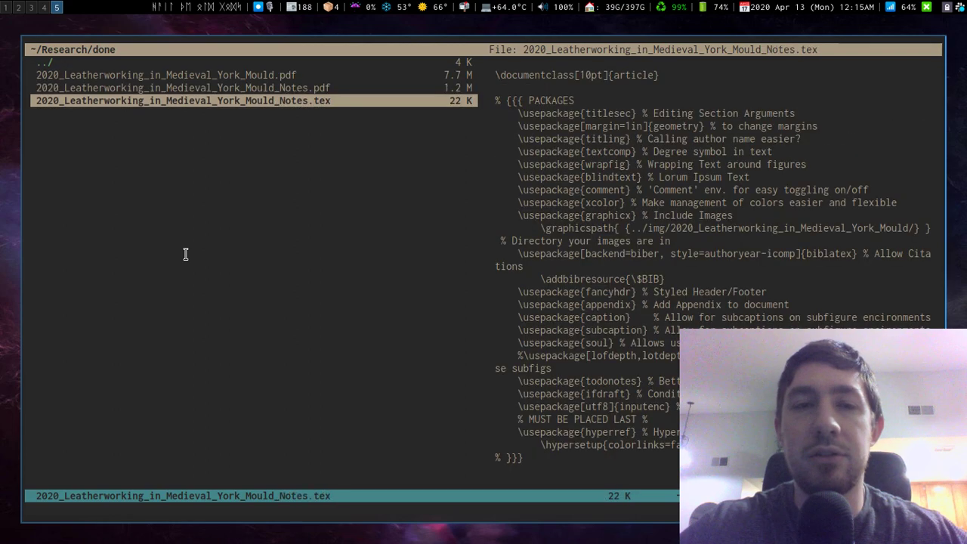
Open the Leatherworking notes PDF in Zathura and scroll to its Contents page (2 of 15)
key(k)
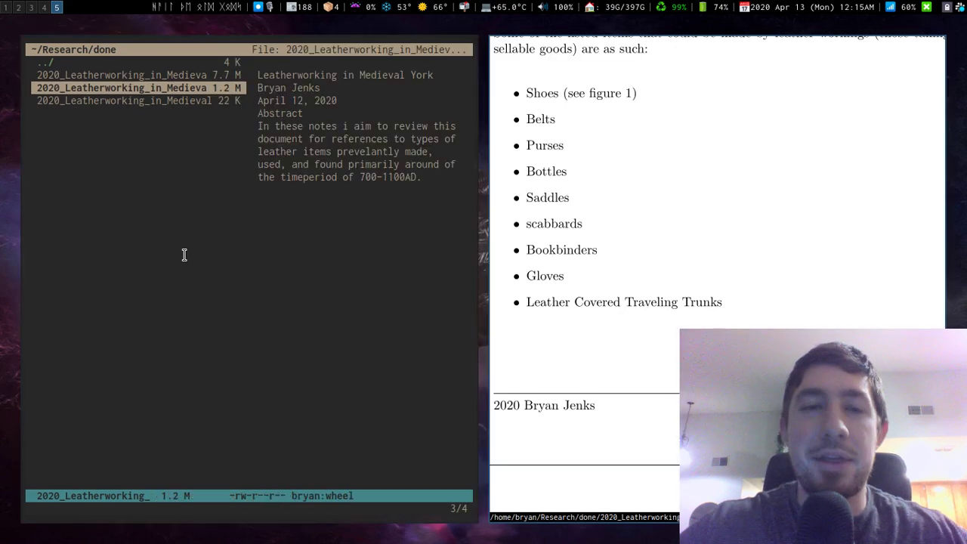
key(l)
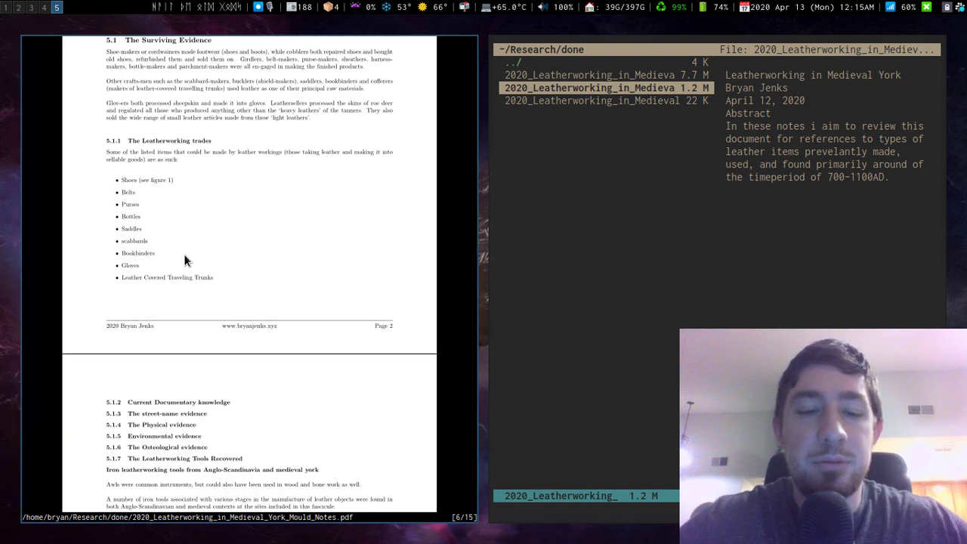
key(g)
key(g)
key(s)
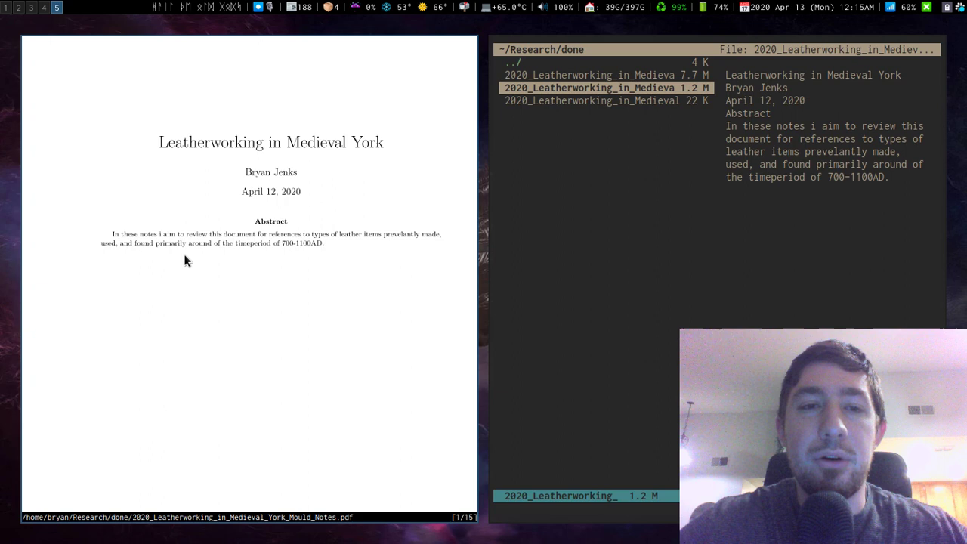
key(a)
scroll(184, 259, down, 10)
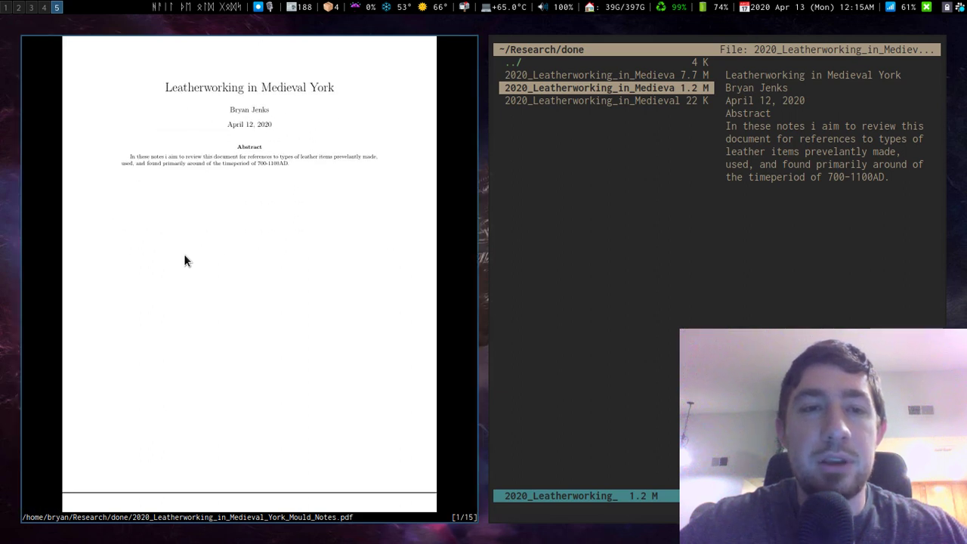
scroll(185, 260, down, 4)
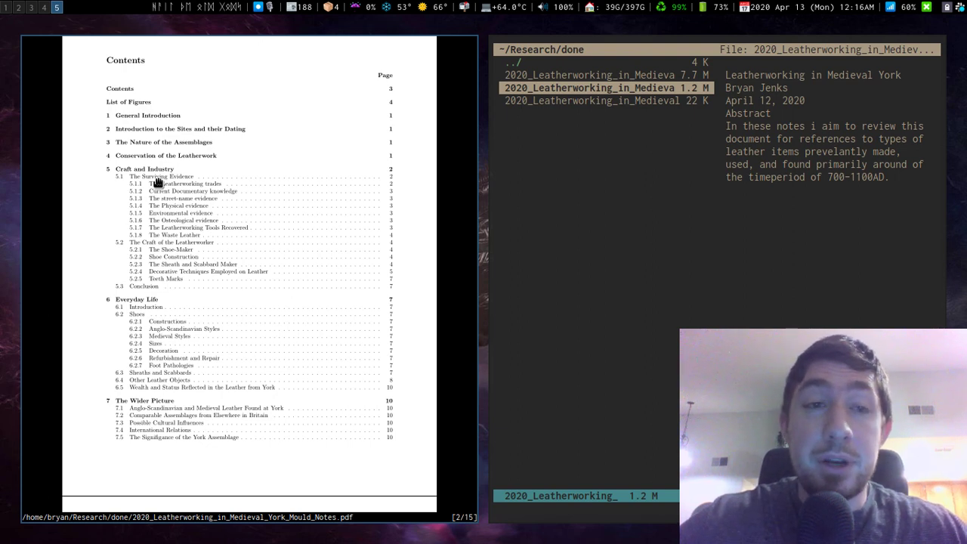
Scroll the notes PDF past the Contents and List of Figures to page 5, General Introduction
scroll(157, 183, down, 6)
scroll(158, 179, up, 3)
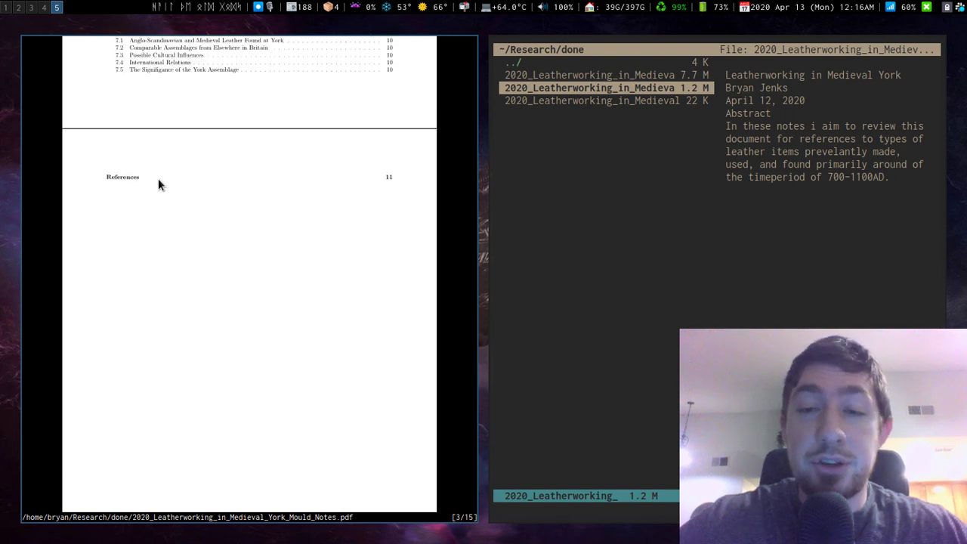
scroll(158, 178, up, 3)
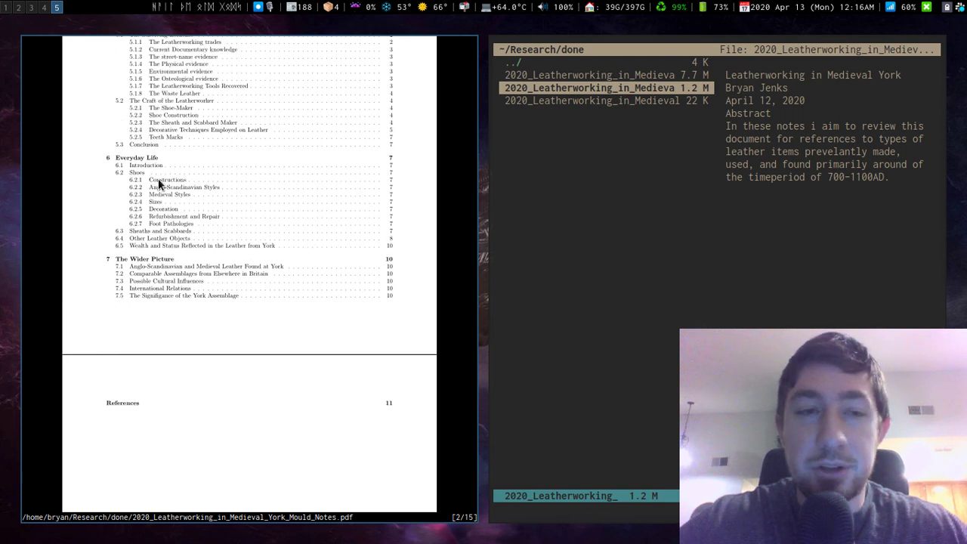
scroll(158, 179, up, 4)
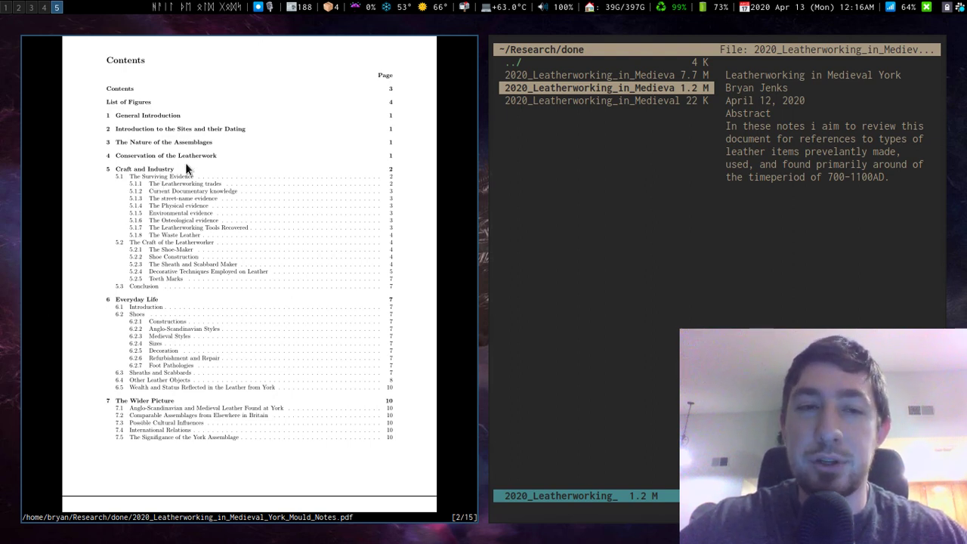
scroll(186, 166, down, 15)
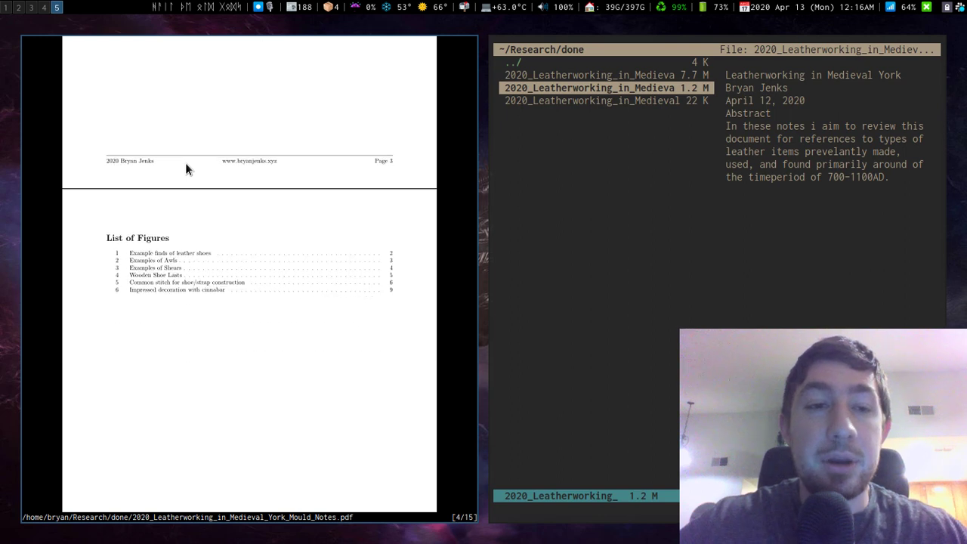
scroll(186, 163, down, 15)
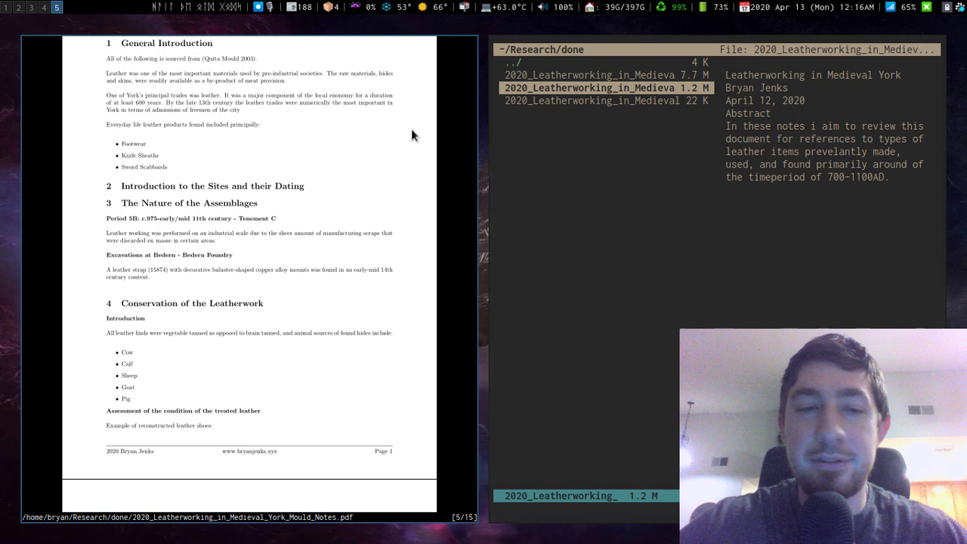
Scroll the notes PDF to page 14, showing section 6.5 and 'The Wider Picture' headings
scroll(412, 130, up, 2)
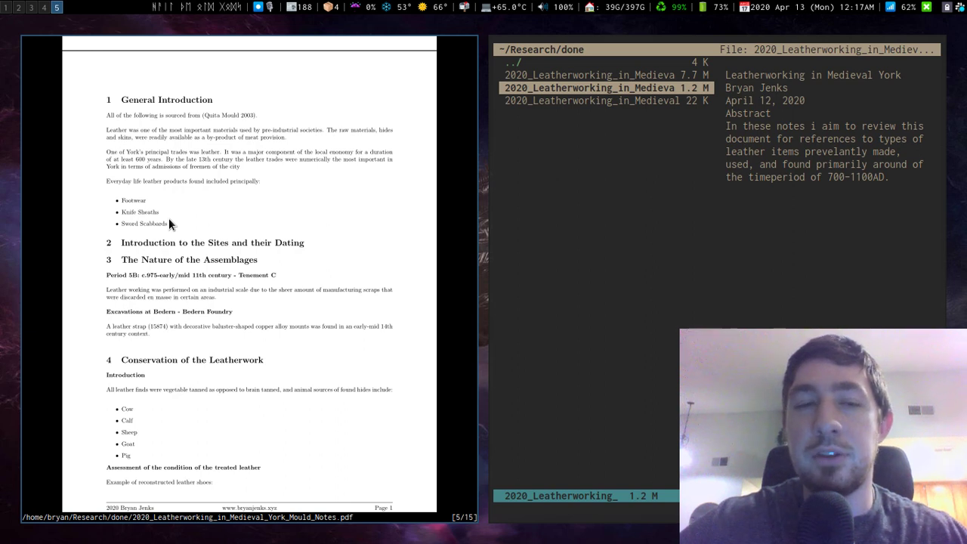
scroll(168, 222, down, 5)
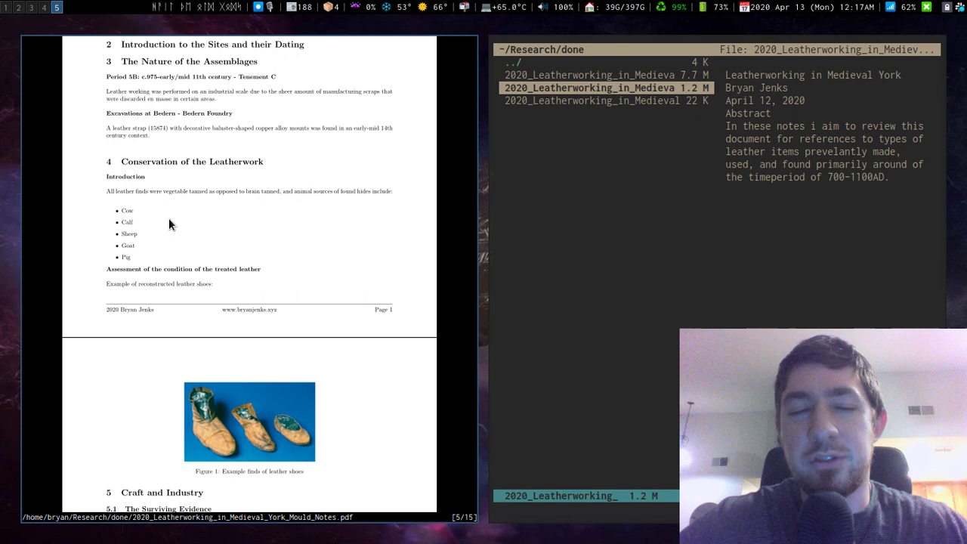
scroll(169, 222, down, 2)
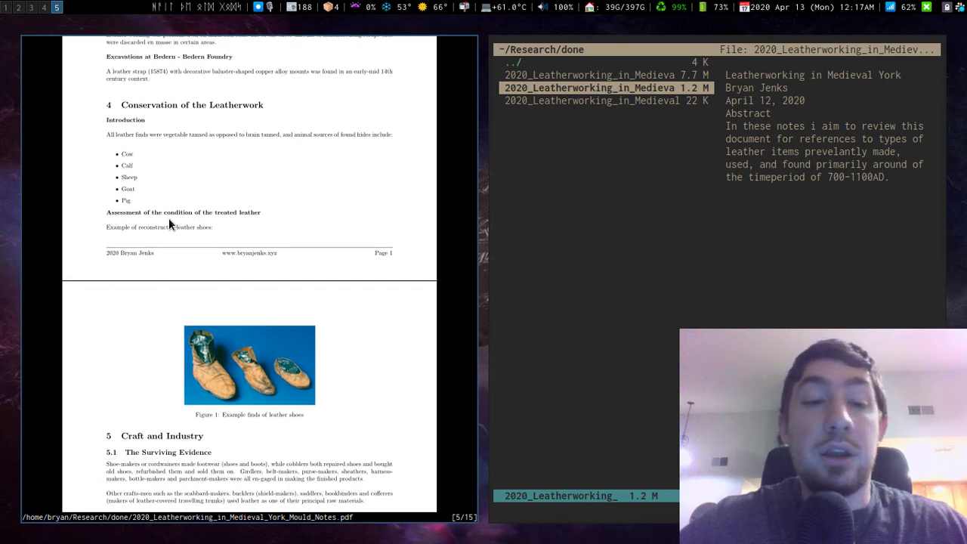
scroll(168, 223, down, 14)
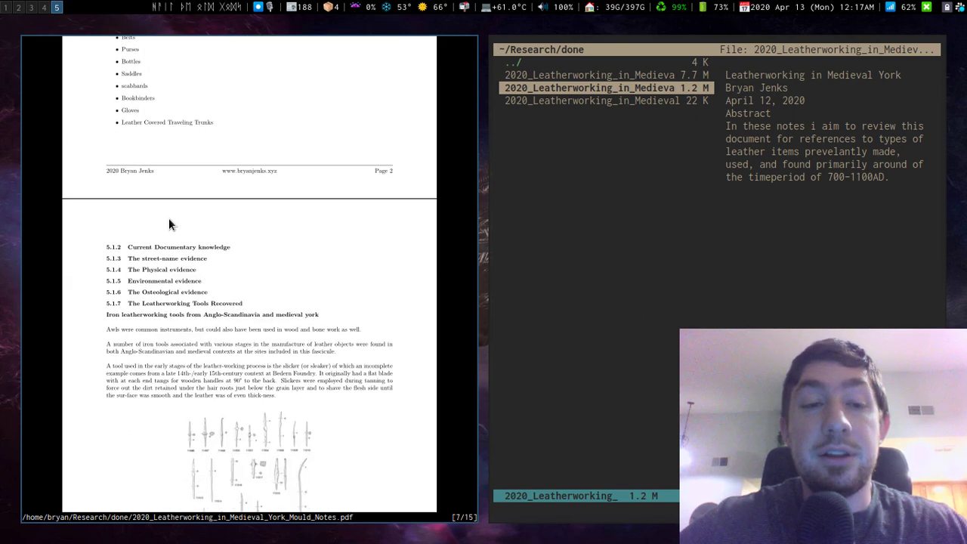
scroll(169, 222, down, 20)
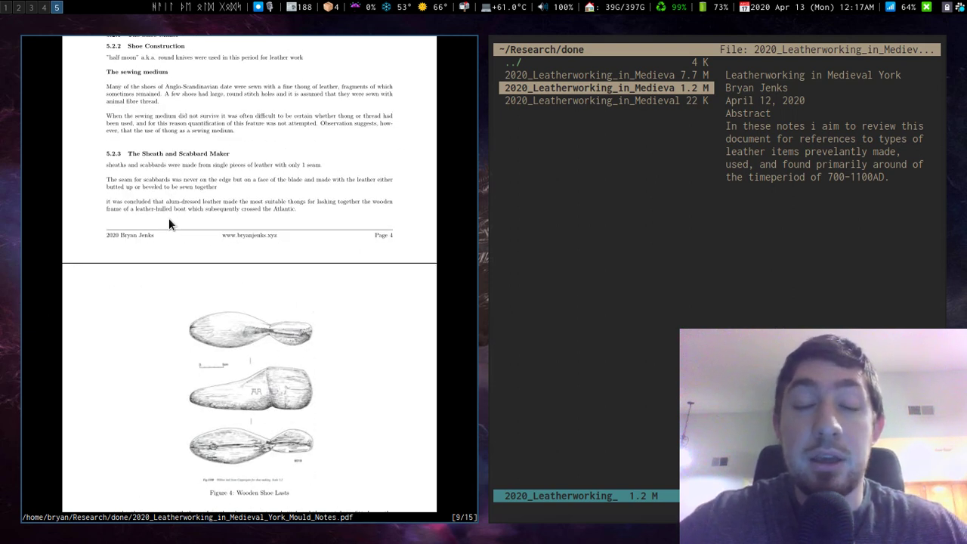
scroll(168, 225, down, 15)
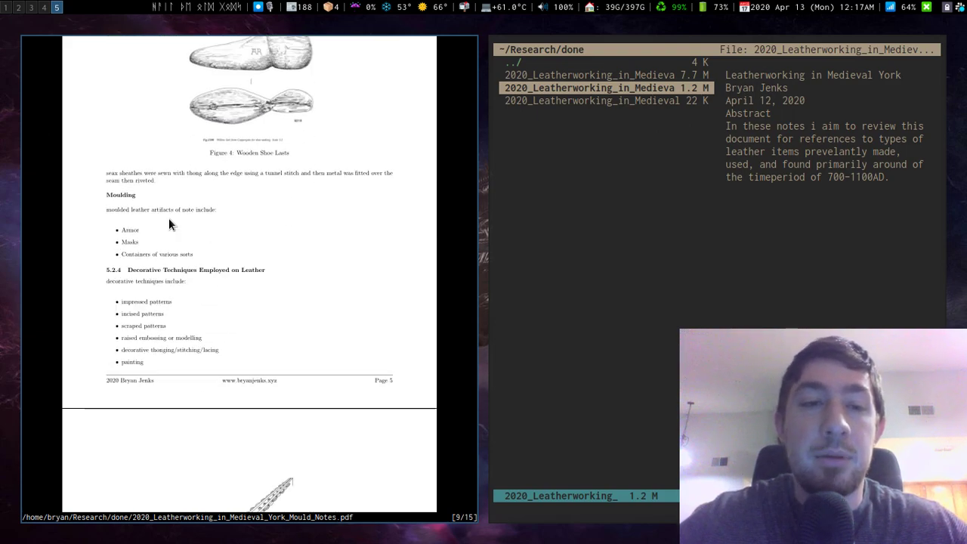
scroll(169, 224, down, 15)
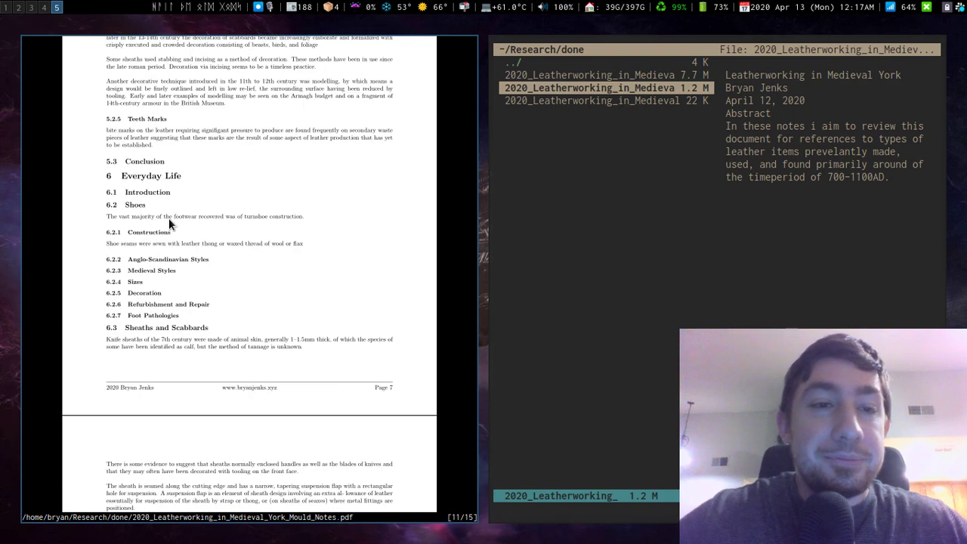
scroll(169, 224, down, 20)
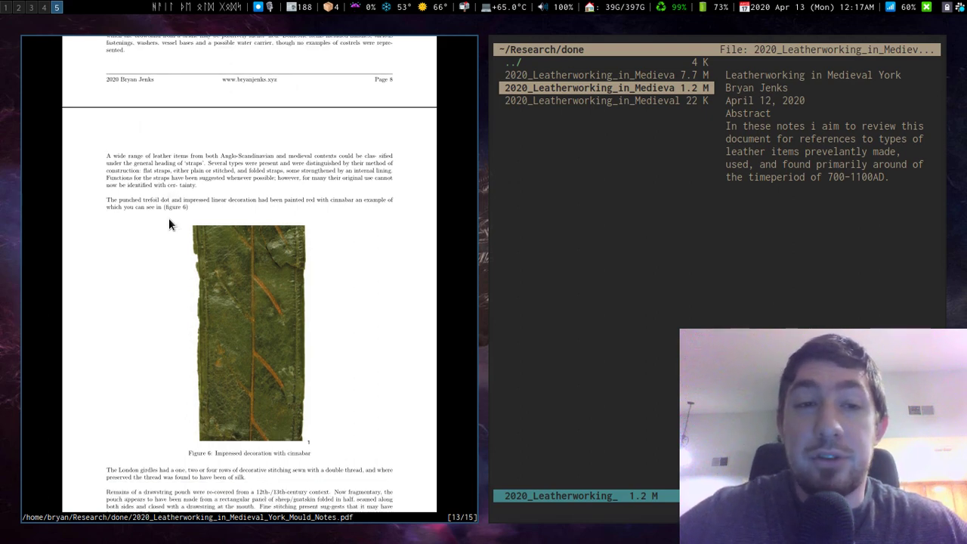
scroll(168, 224, down, 10)
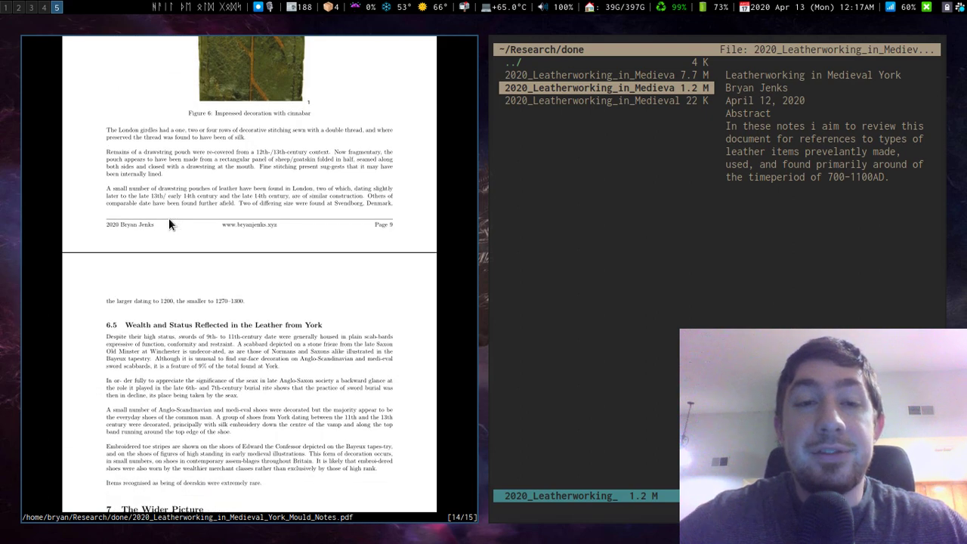
scroll(169, 222, down, 6)
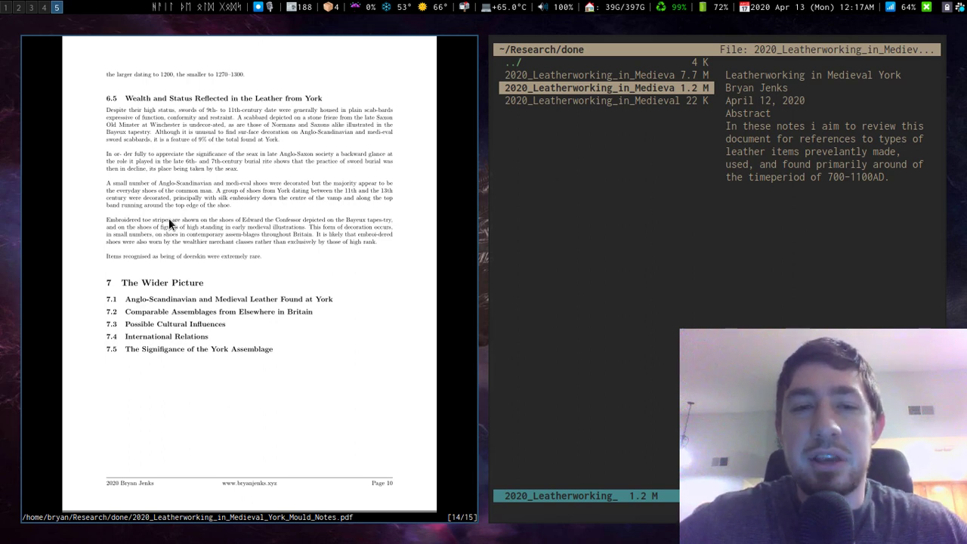
scroll(168, 218, down, 2)
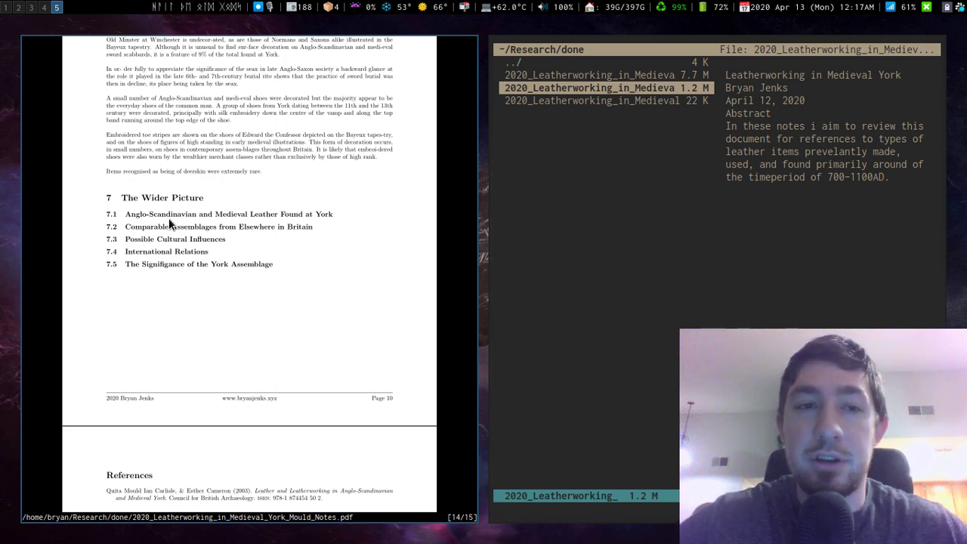
scroll(169, 218, down, 1)
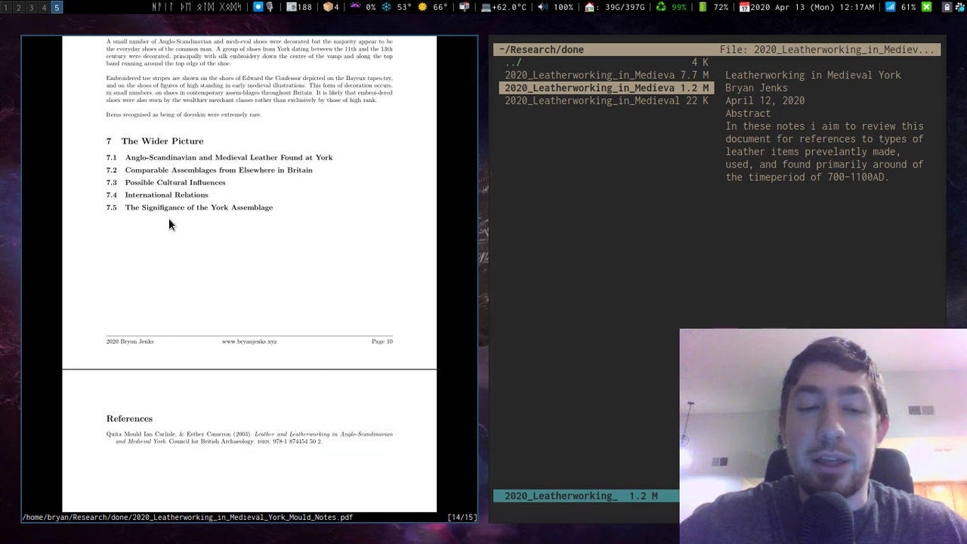
scroll(168, 217, up, 4)
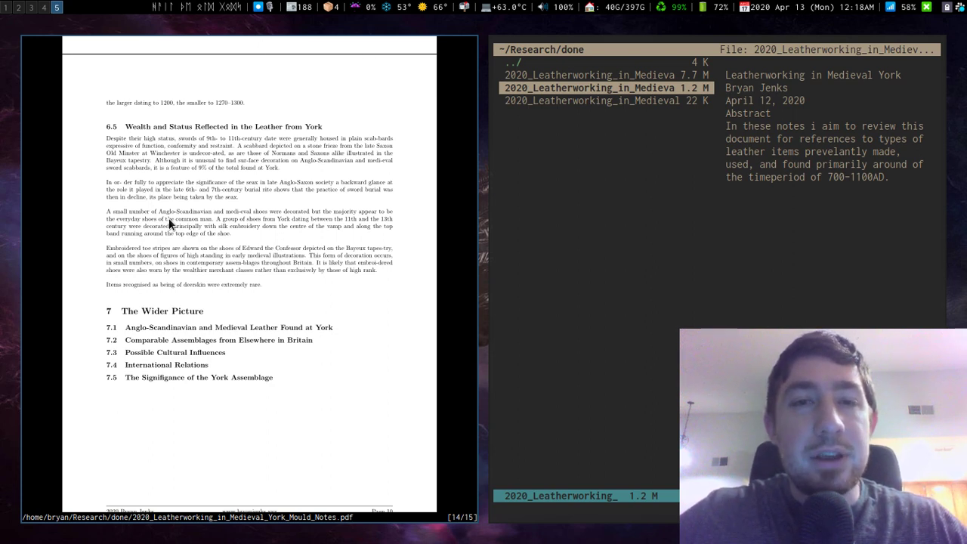
Quit Zathura and go up from done/ to ~/Research in vifm
key(q)
key(h)
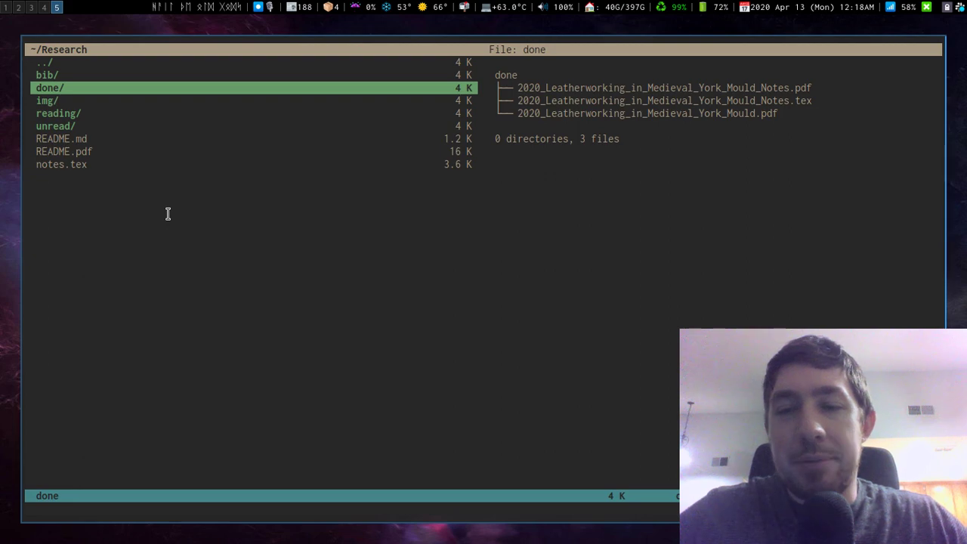
key(j)
key(j)
key(j)
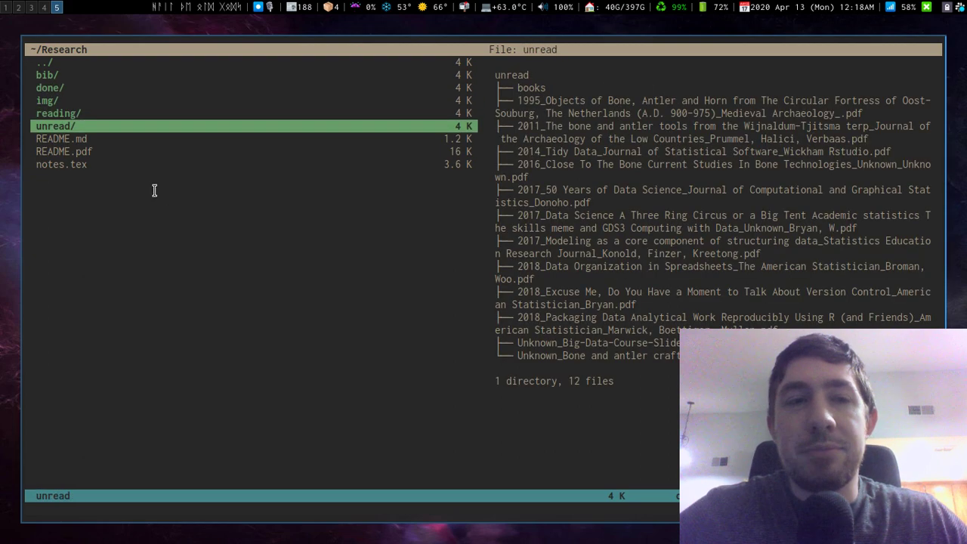
key(j)
key(j)
key(j)
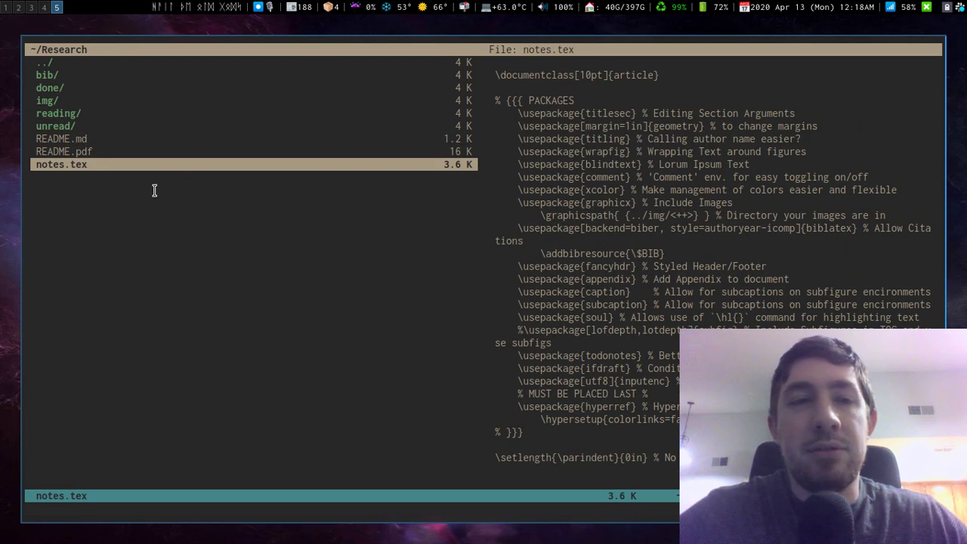
key(Return)
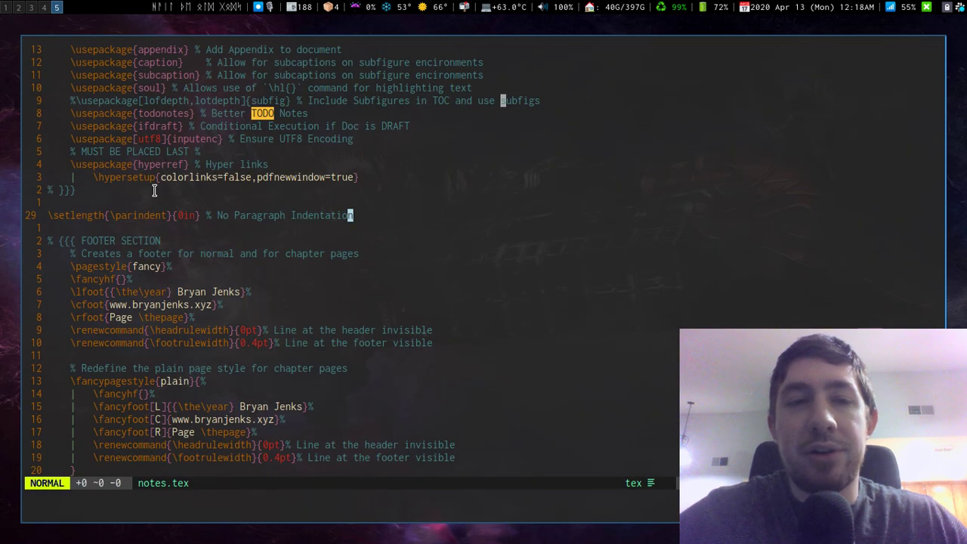
key(ctrl+d)
key(ctrl+d)
key(ctrl+d)
key(ctrl+d)
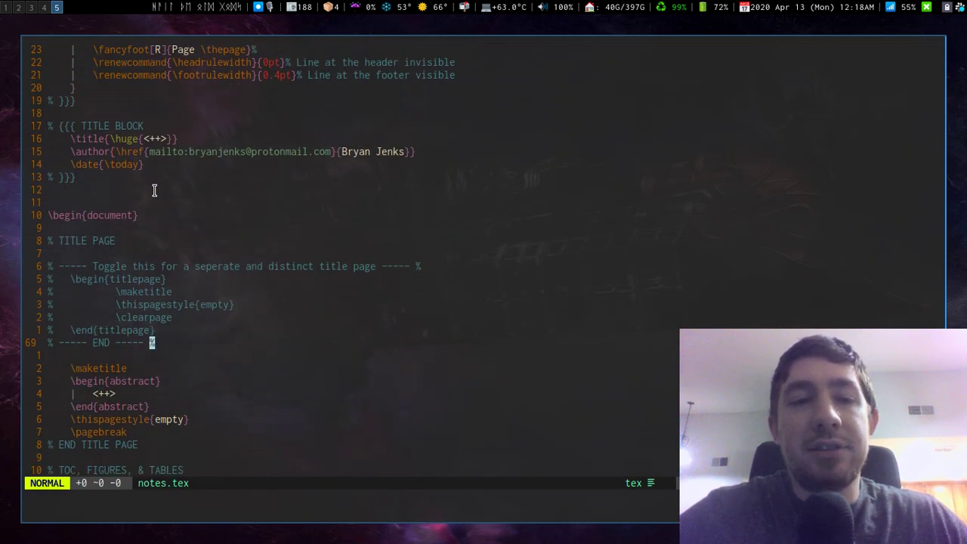
key({)
key({)
key({)
key({)
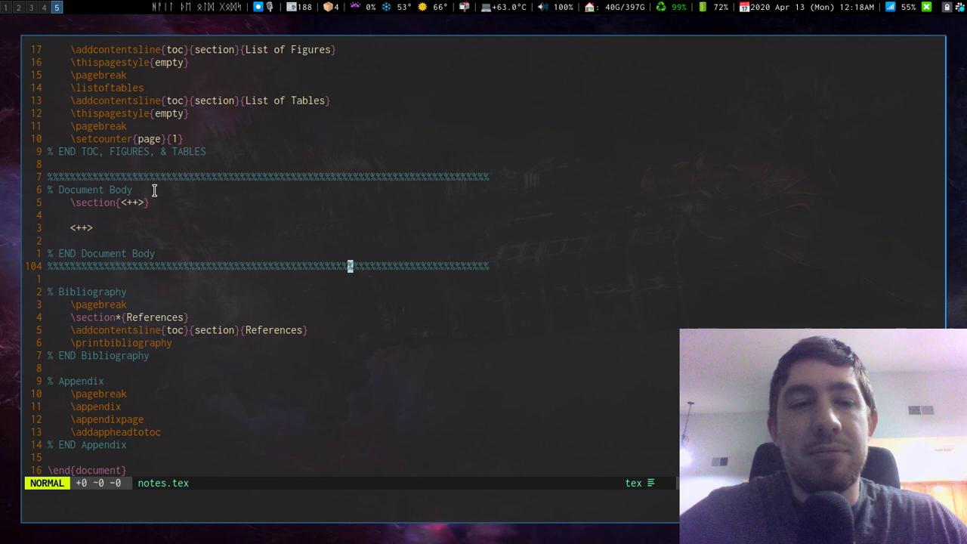
key({)
key({)
key({)
key({)
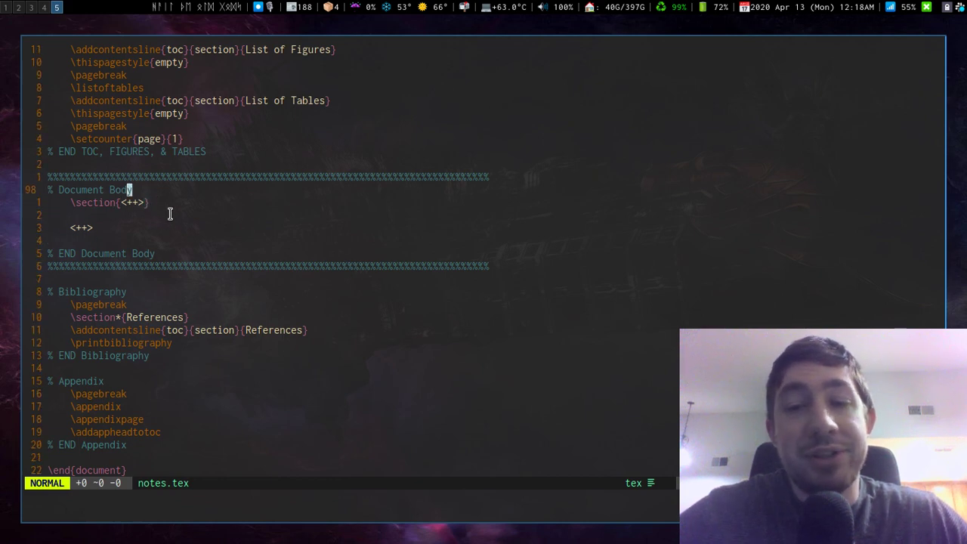
key({)
key({)
key({)
key({)
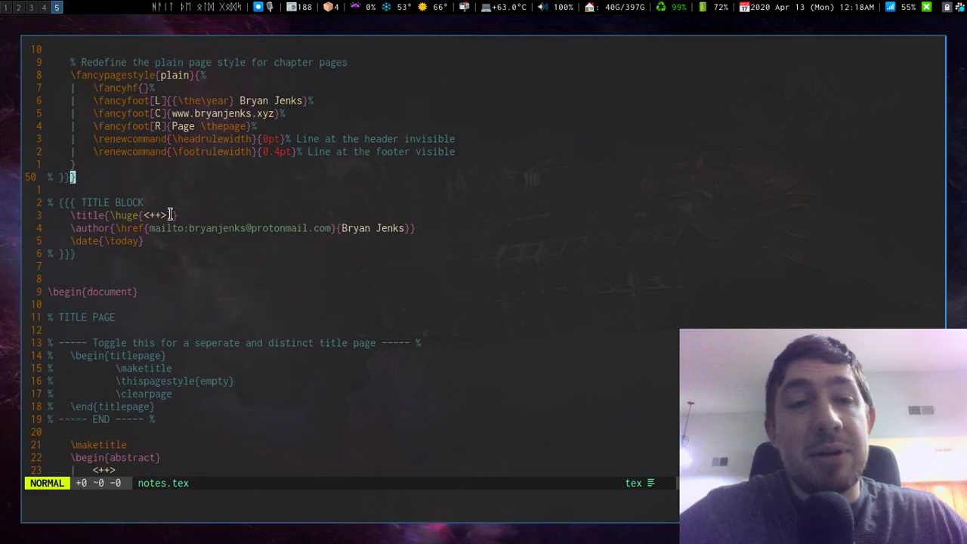
key(j)
key(})
key(})
key(})
key(j)
key(j)
key(j)
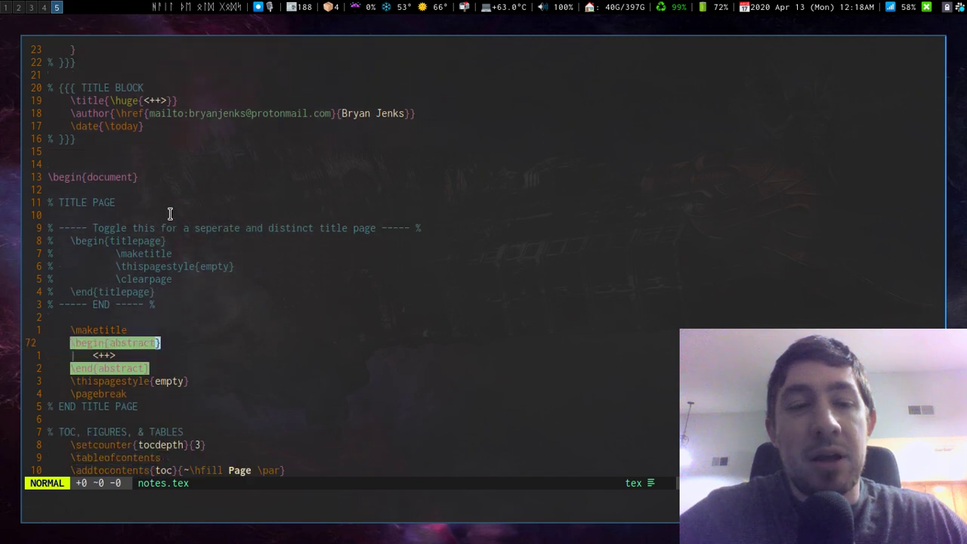
key($)
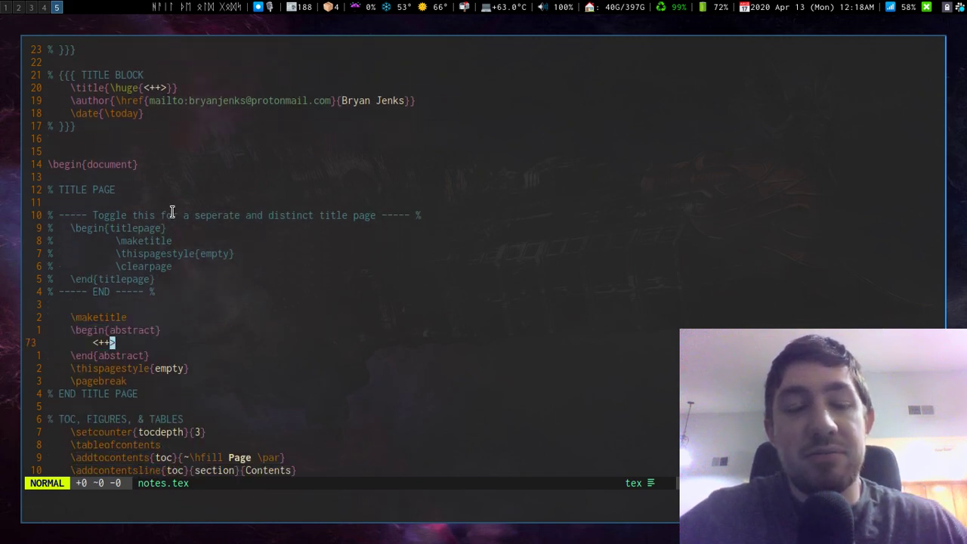
key(shift+v)
key(Escape)
Return to the file list, enter reading/, and briefly view stats_class_textbook.pdf in Zathura
text(:q)
key(Return)
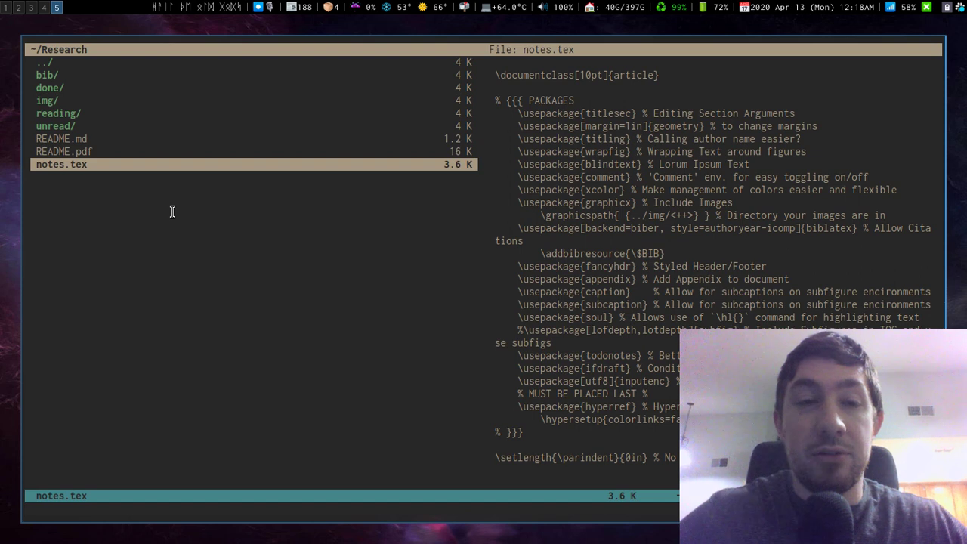
key(k)
key(k)
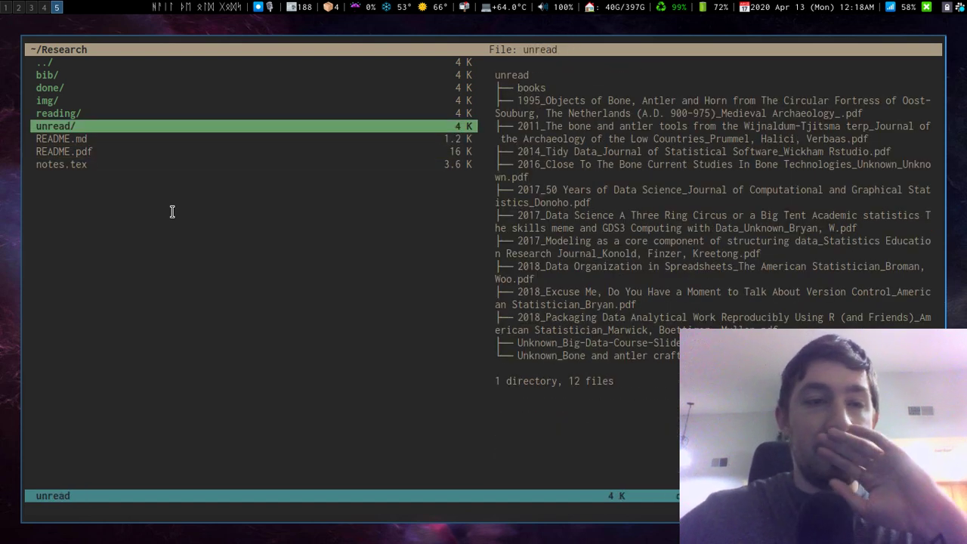
key(k)
key(l)
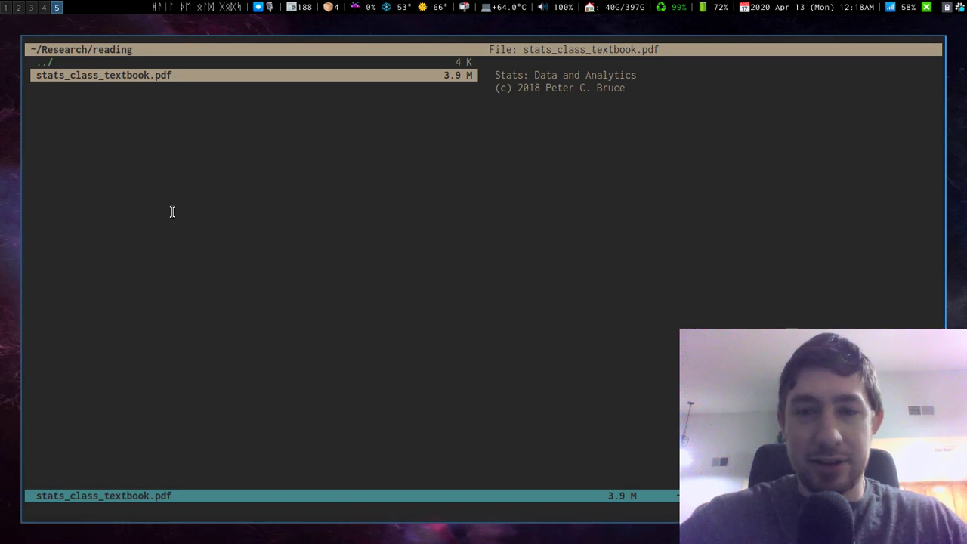
key(l)
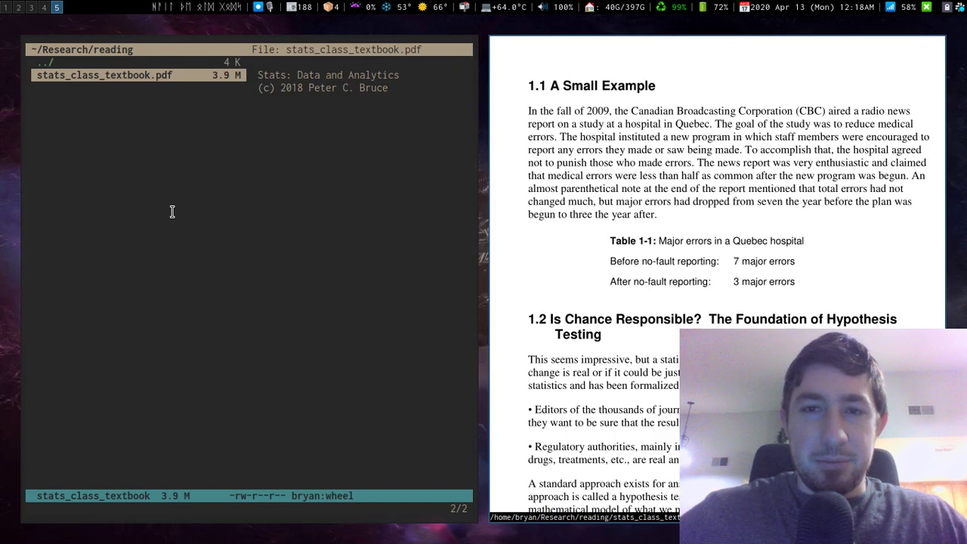
key(q)
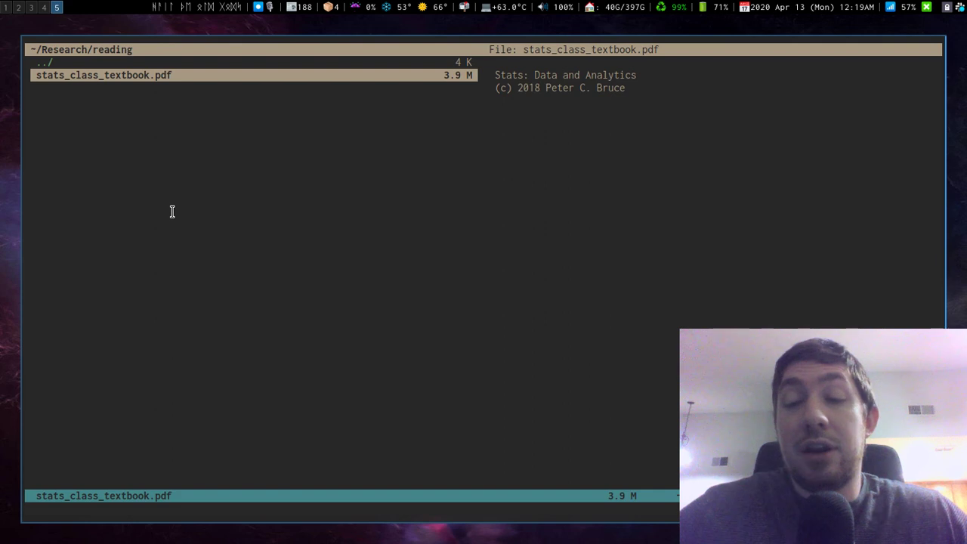
Go up to ~/Research, then enter and leave the bib folder to see its seven files
key(h)
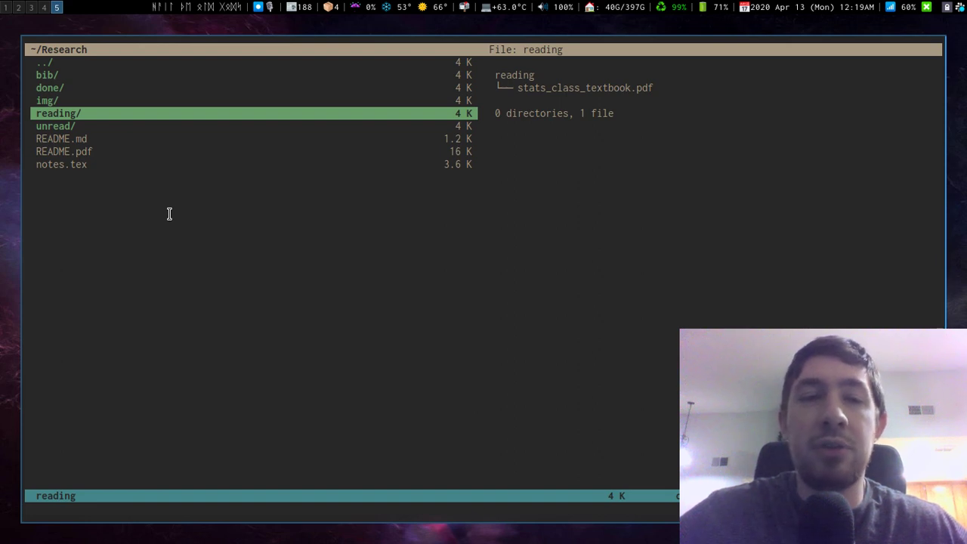
key(k)
key(j)
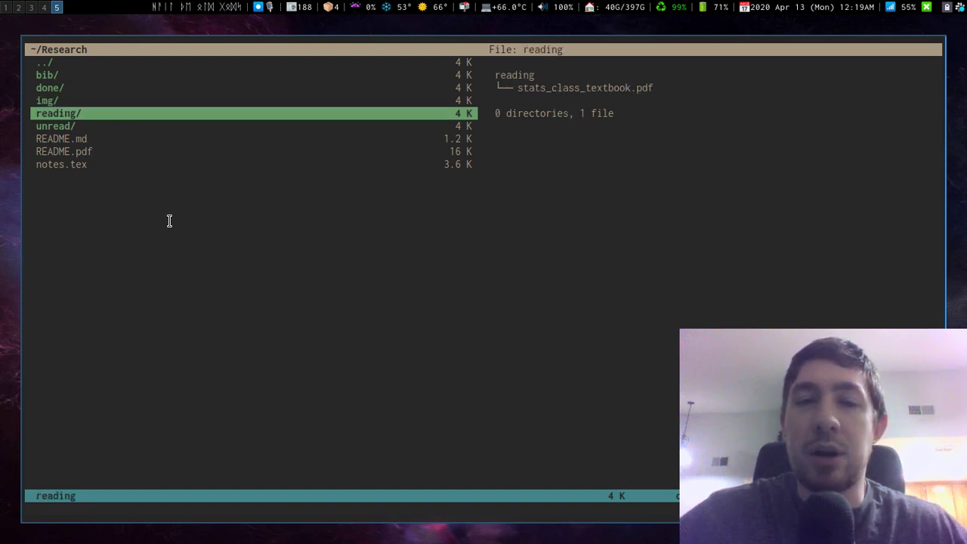
key(k)
key(k)
key(k)
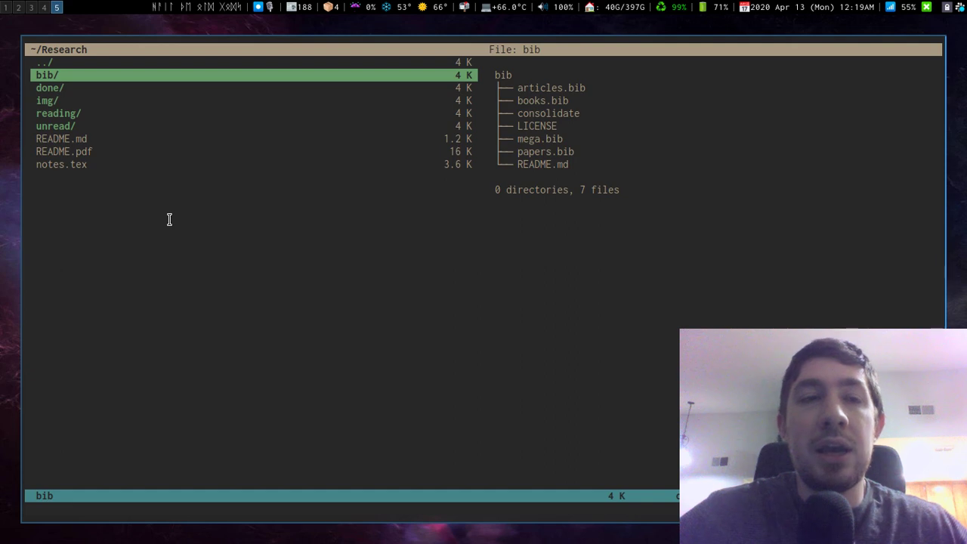
key(l)
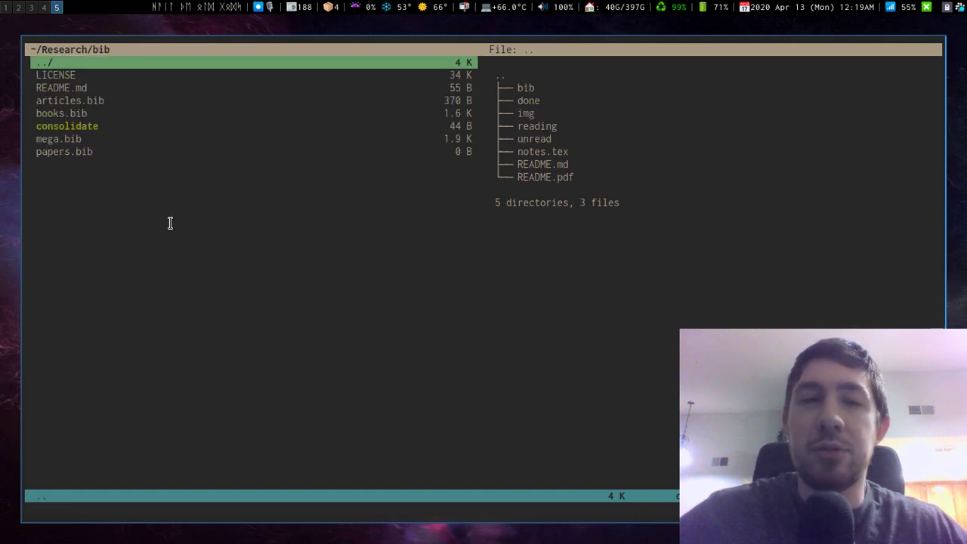
key(h)
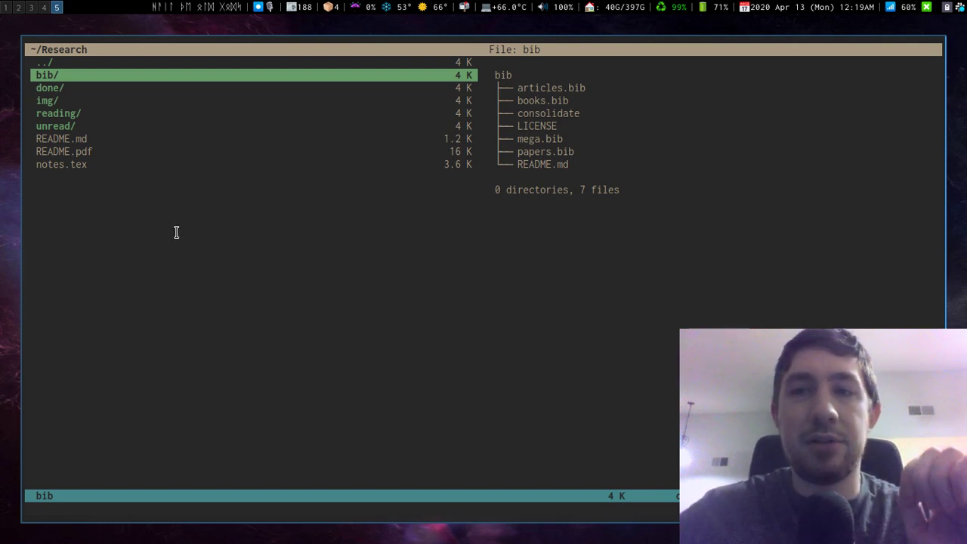
Go up to the home directory and re-enter the Research folder
key(h)
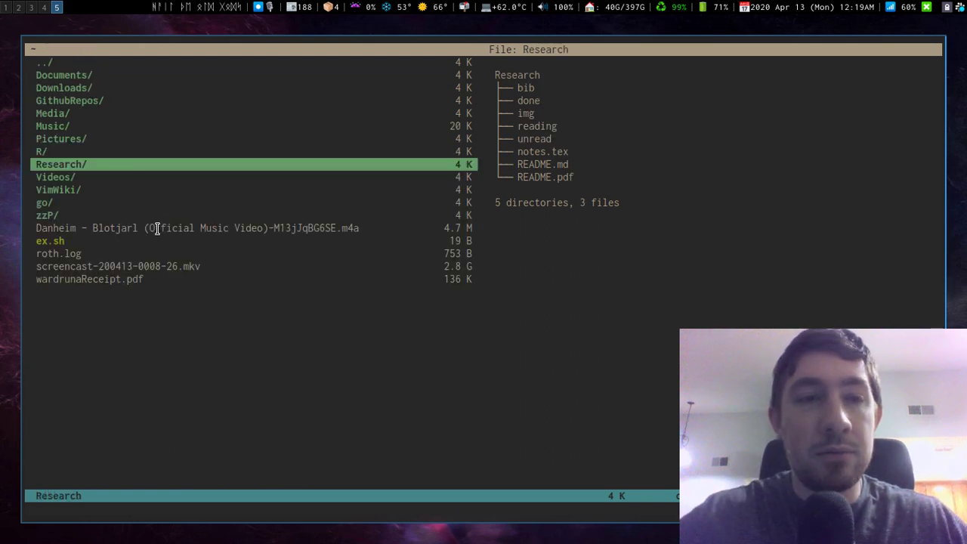
key(j)
key(k)
key(l)
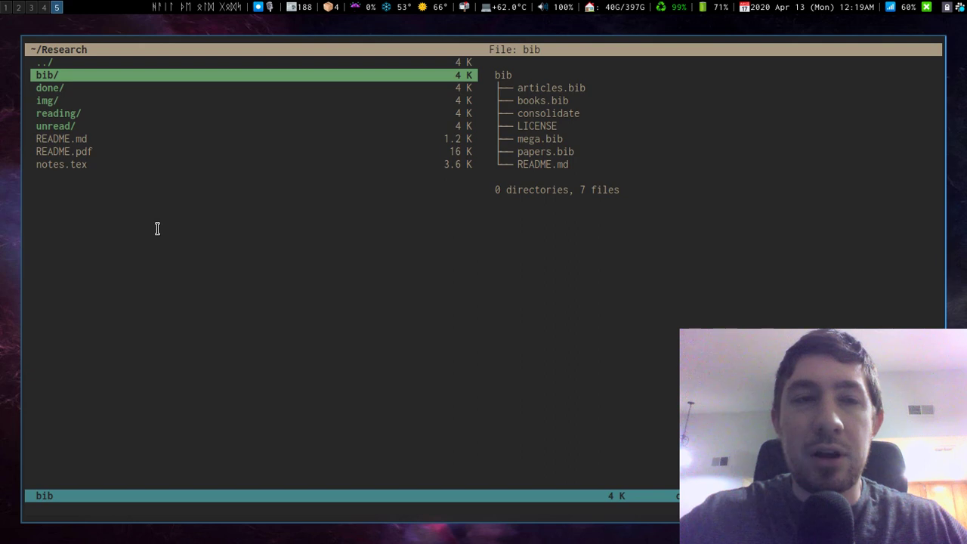
Switch to workspace 1 to show Firefox on the nixcasts YouTube Videos page
key(super+1)
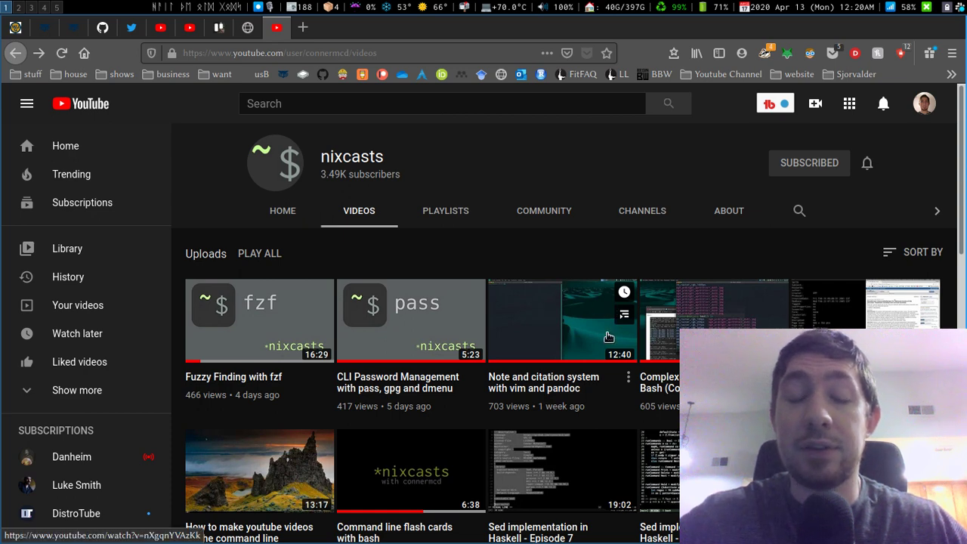
Switch back to workspace 5 to return to vifm at ~/Research
key(super+5)
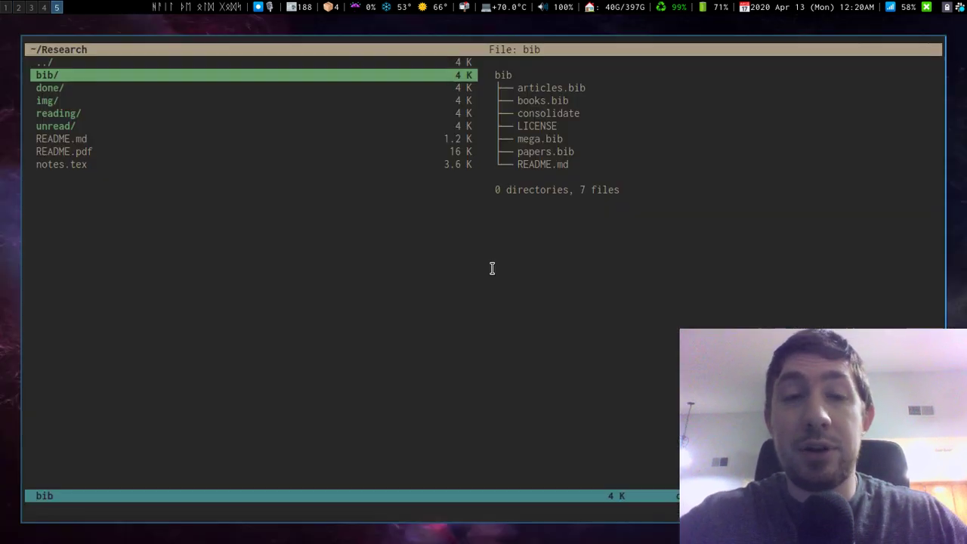